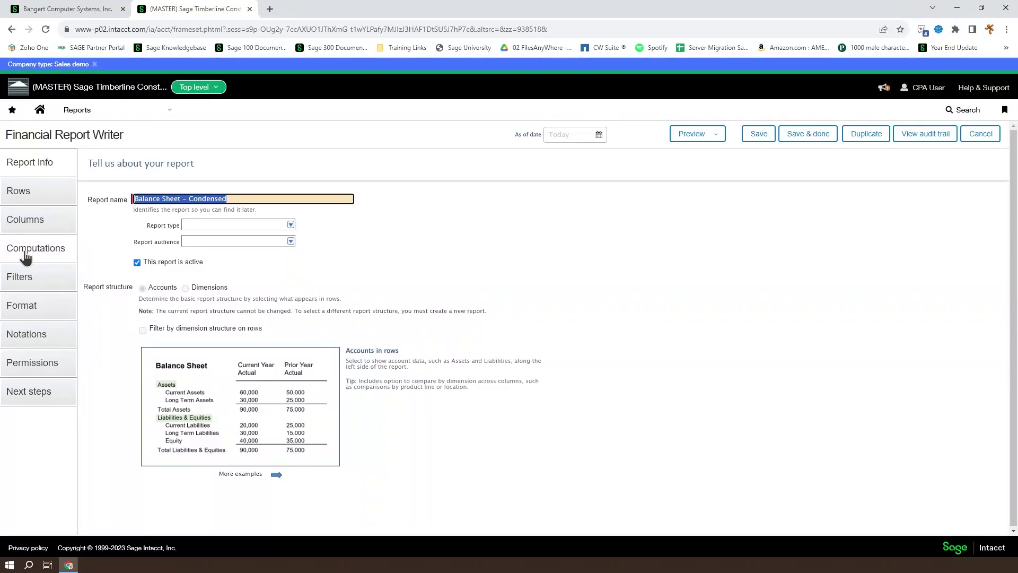
- Show the Balance Sheet – Condensed columns: an account-name column plus three Actual period columns
{"action": "left_click", "coordinate": [24, 221]}
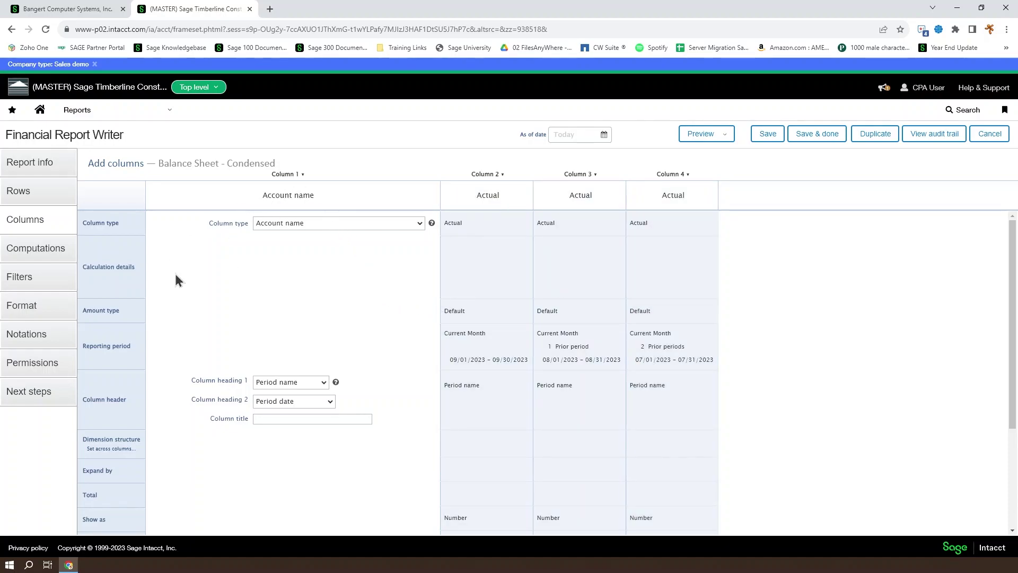
- Keep Column 1 as Account name and dismiss Column 2's dimension structure dialog unchanged
{"action": "left_click", "coordinate": [343, 223]}
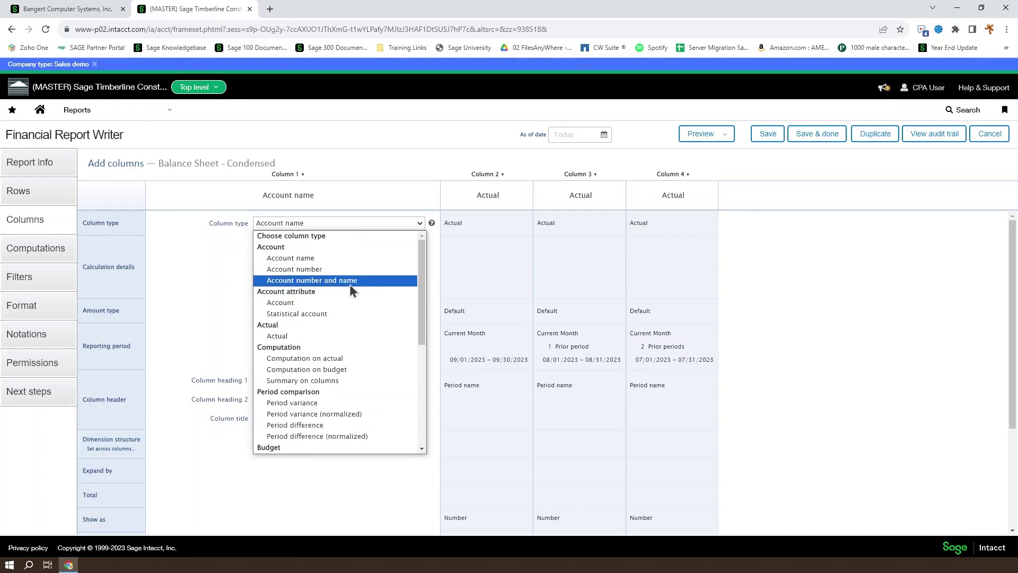
{"action": "left_click", "coordinate": [218, 264]}
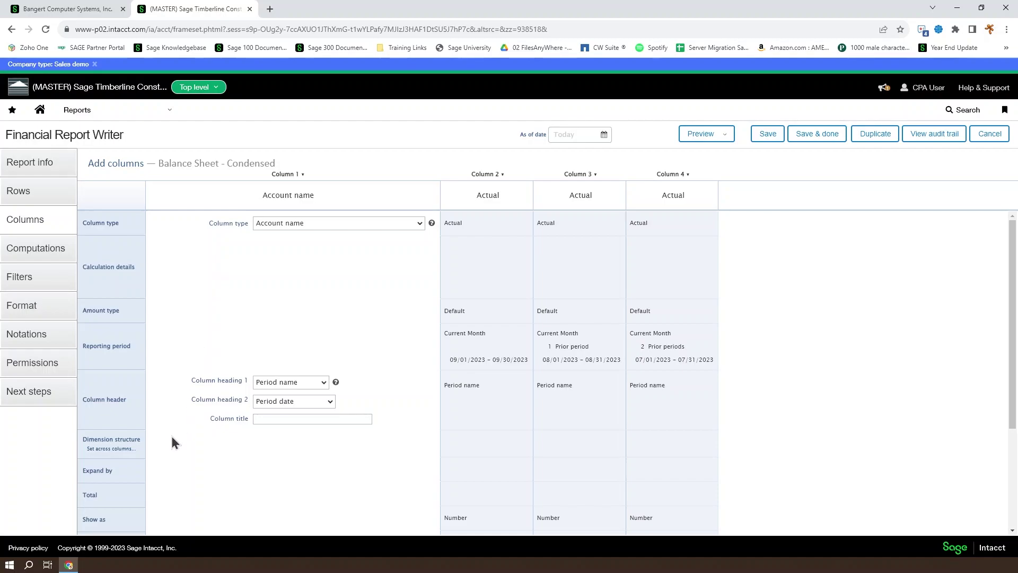
{"action": "left_click", "coordinate": [489, 291]}
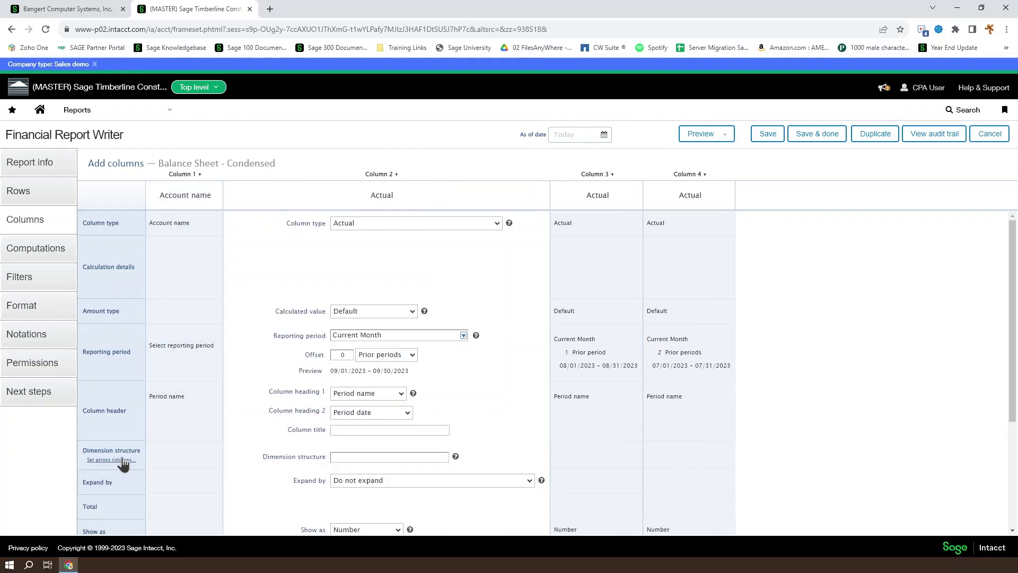
{"action": "left_click", "coordinate": [389, 457]}
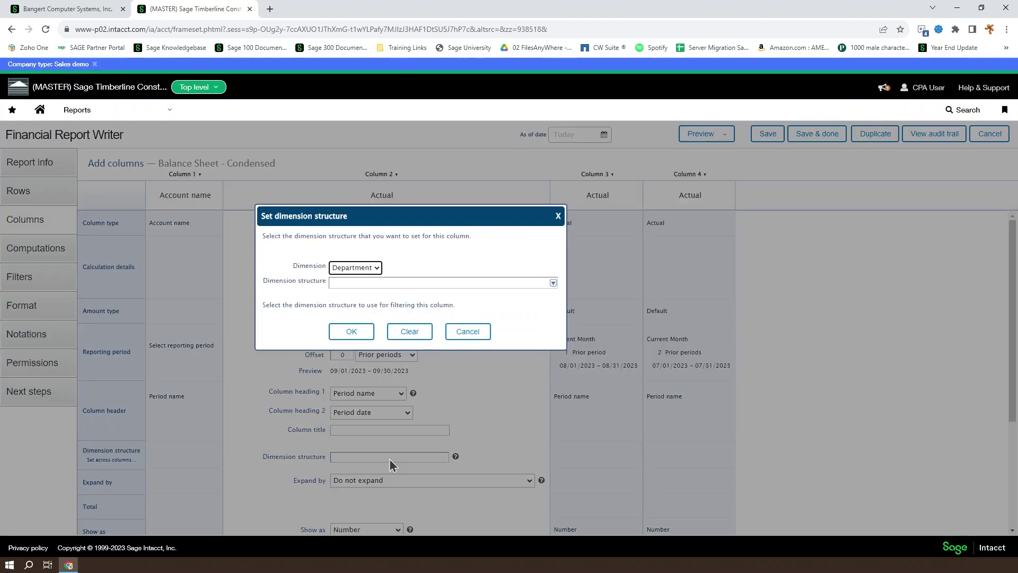
{"action": "left_click", "coordinate": [460, 333]}
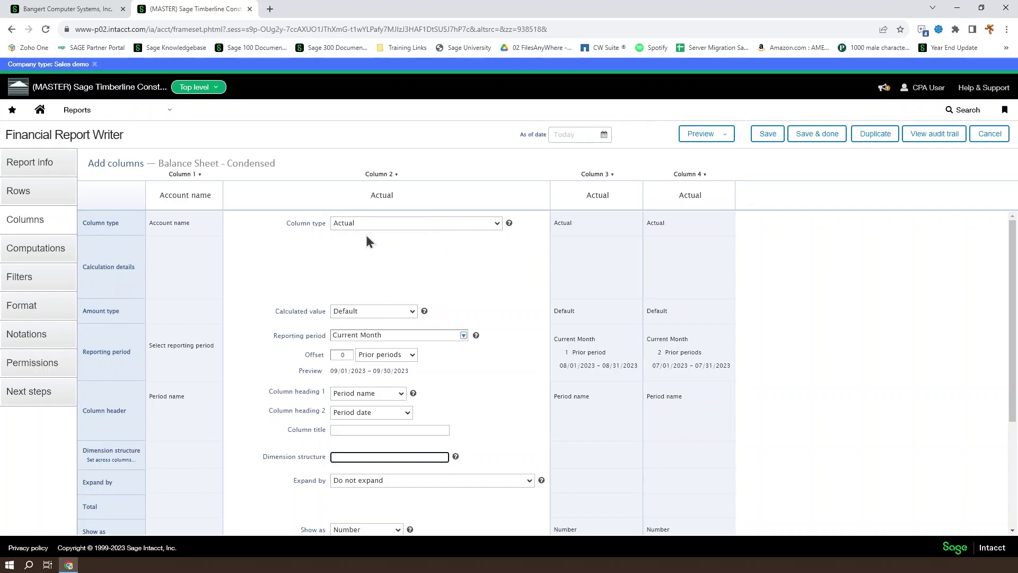
- Return to Column 1's settings and scroll through the column definitions
{"action": "left_click", "coordinate": [206, 275]}
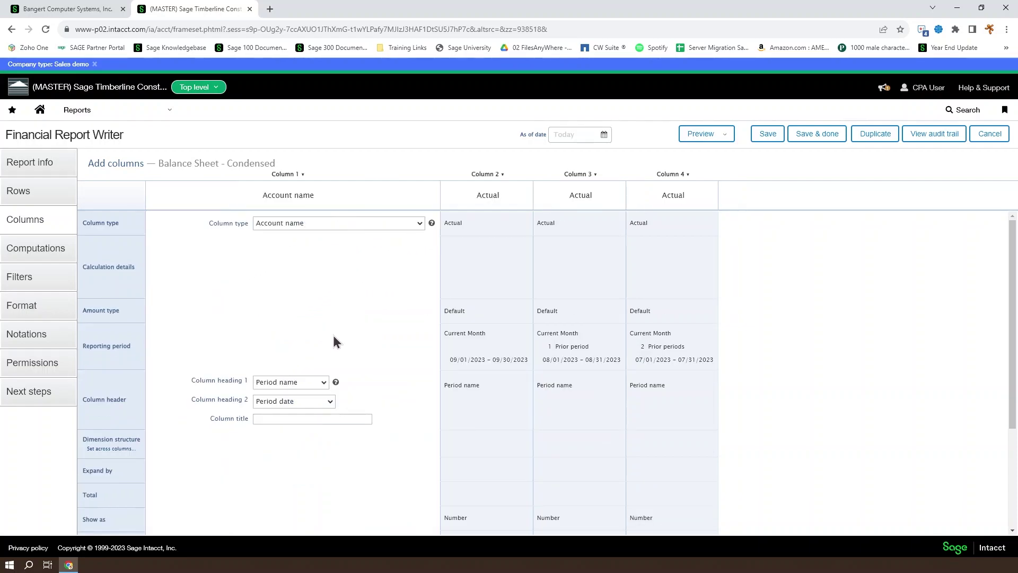
{"action": "scroll", "coordinate": [328, 354], "scroll_direction": "down", "scroll_amount": 2}
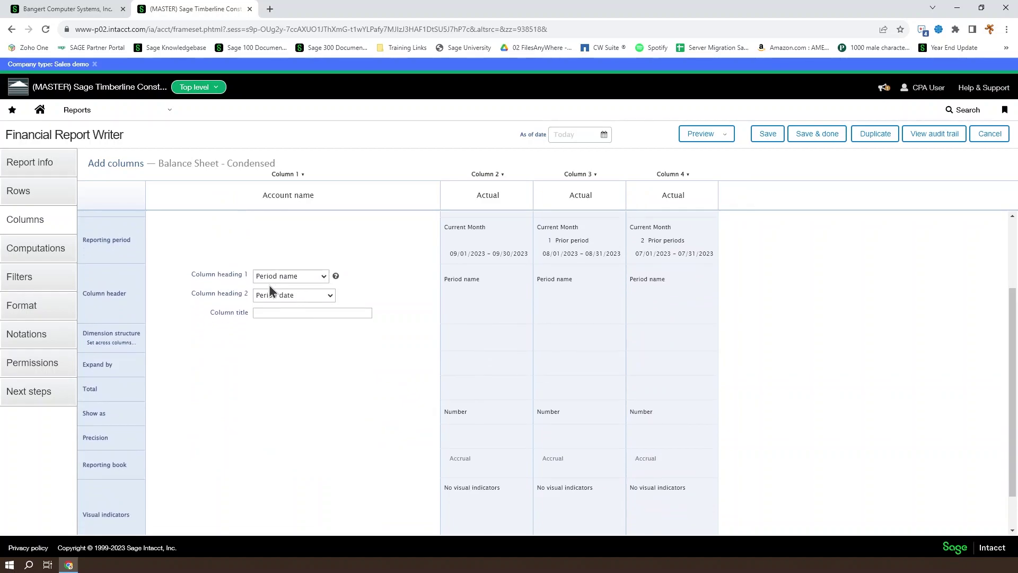
{"action": "scroll", "coordinate": [286, 355], "scroll_direction": "down", "scroll_amount": 1}
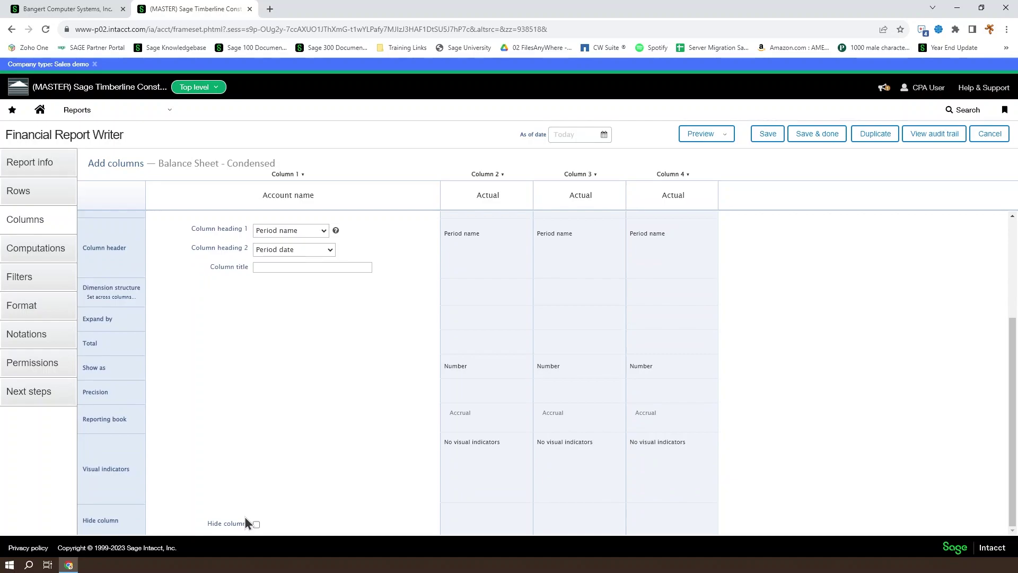
{"action": "scroll", "coordinate": [466, 308], "scroll_direction": "up", "scroll_amount": 3}
{"action": "left_click", "coordinate": [473, 264]}
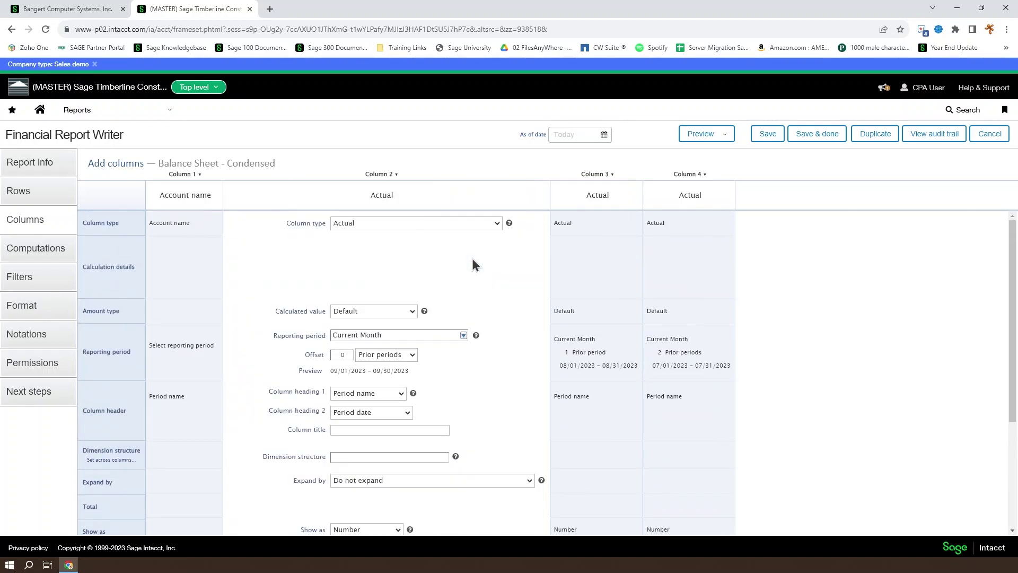
{"action": "left_click", "coordinate": [399, 312]}
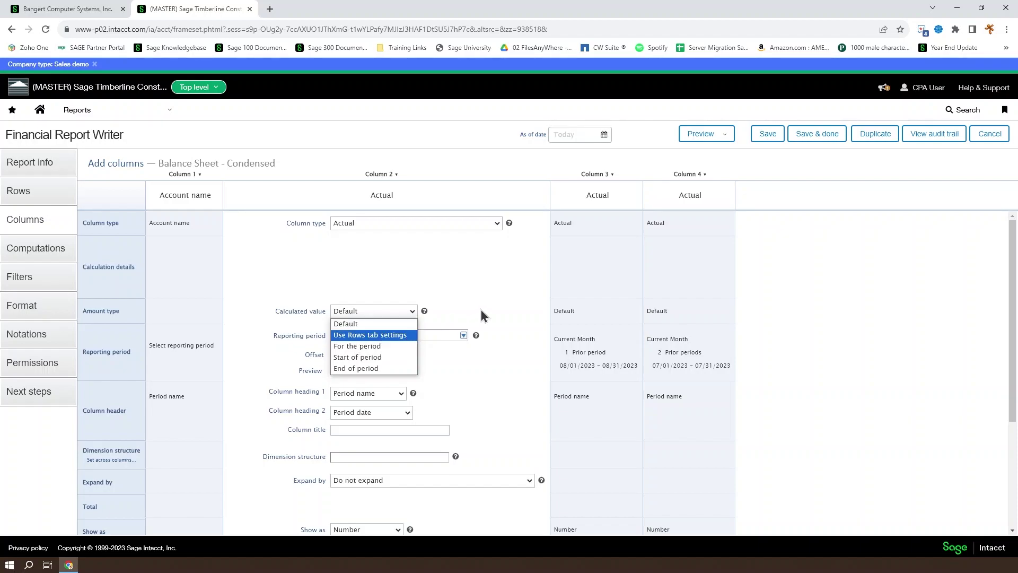
{"action": "left_click", "coordinate": [511, 304]}
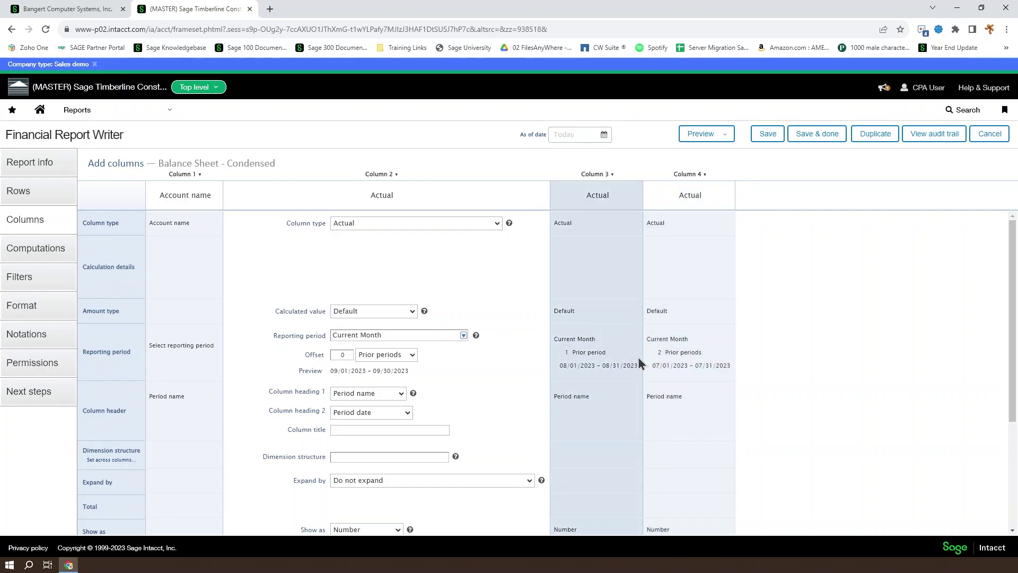
{"action": "left_click", "coordinate": [405, 355]}
{"action": "left_click", "coordinate": [479, 380]}
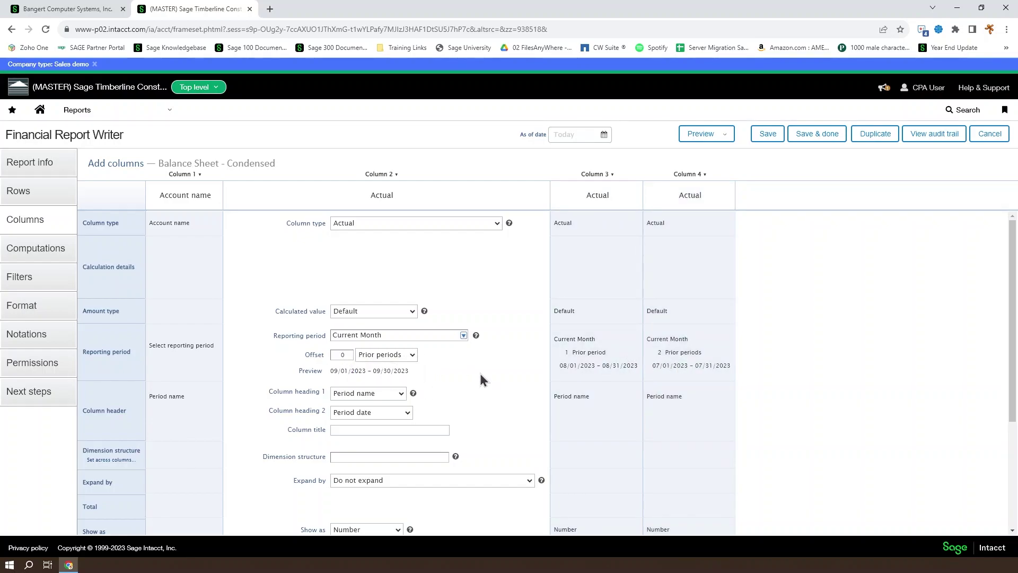
{"action": "left_click", "coordinate": [461, 335]}
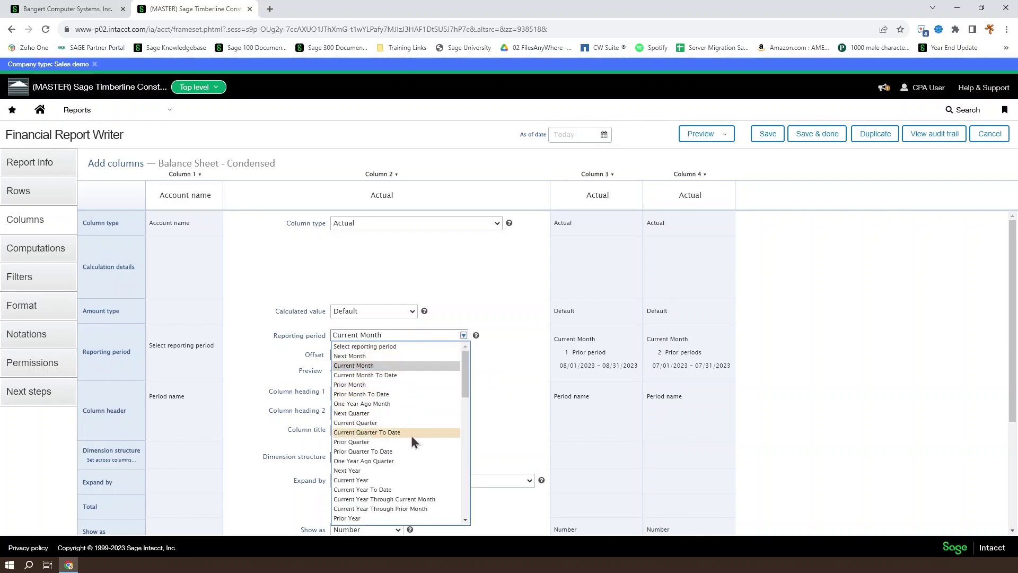
{"action": "scroll", "coordinate": [409, 454], "scroll_direction": "down", "scroll_amount": 3}
{"action": "scroll", "coordinate": [409, 452], "scroll_direction": "down", "scroll_amount": 3}
{"action": "scroll", "coordinate": [410, 454], "scroll_direction": "up", "scroll_amount": 8}
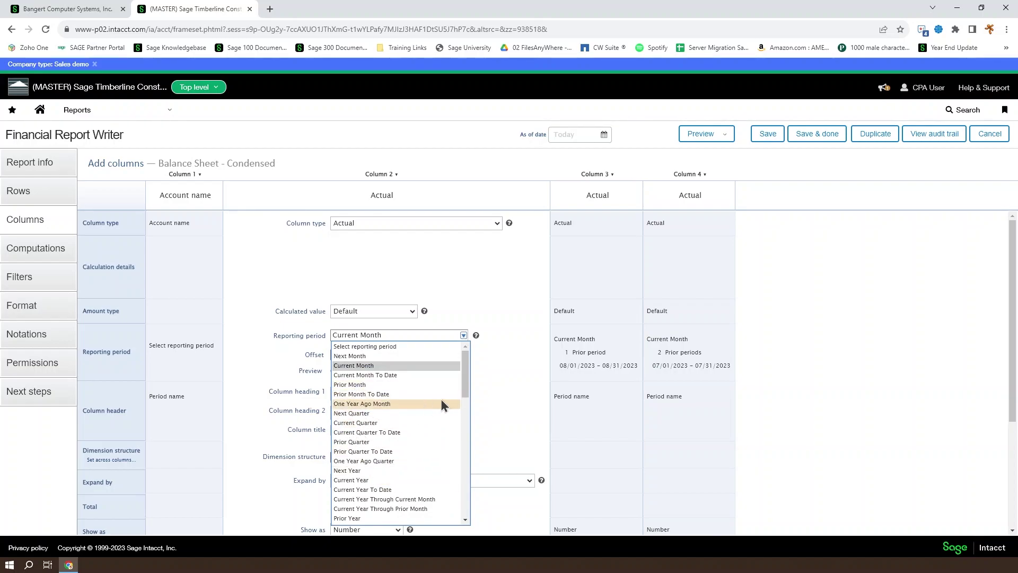
{"action": "left_click", "coordinate": [514, 304]}
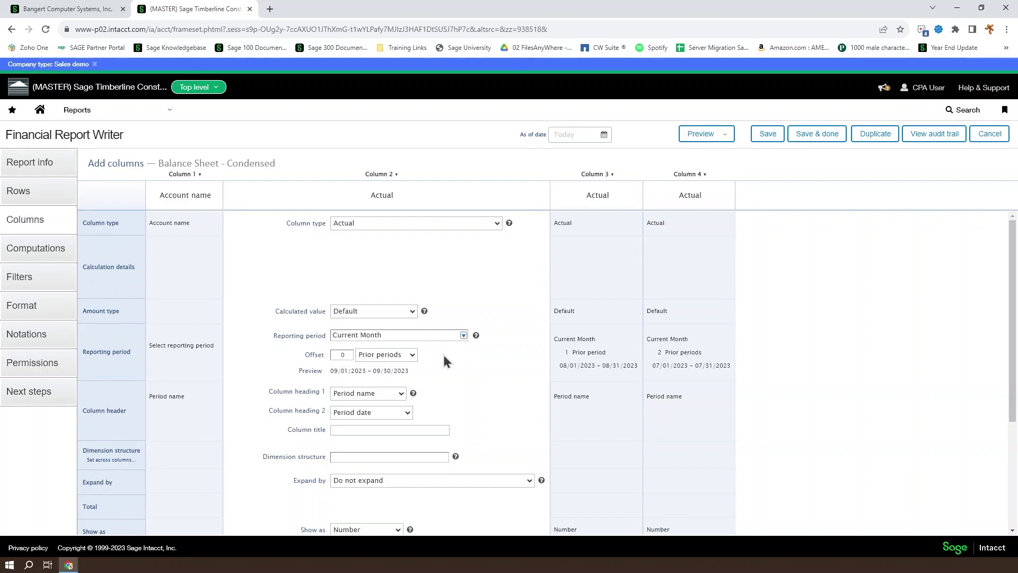
{"action": "triple_click", "coordinate": [318, 371]}
{"action": "left_click", "coordinate": [469, 372]}
{"action": "left_click", "coordinate": [578, 134]}
{"action": "type", "text": "08/01/2023"}
{"action": "key", "text": "Tab"}
{"action": "left_click_drag", "start_coordinate": [594, 134], "coordinate": [551, 134]}
{"action": "key", "text": "BackSpace"}
- Review Column 2's Expand by and Show as options, keeping it unexpanded and shown as plain numbers
{"action": "scroll", "coordinate": [454, 395], "scroll_direction": "down", "scroll_amount": 3}
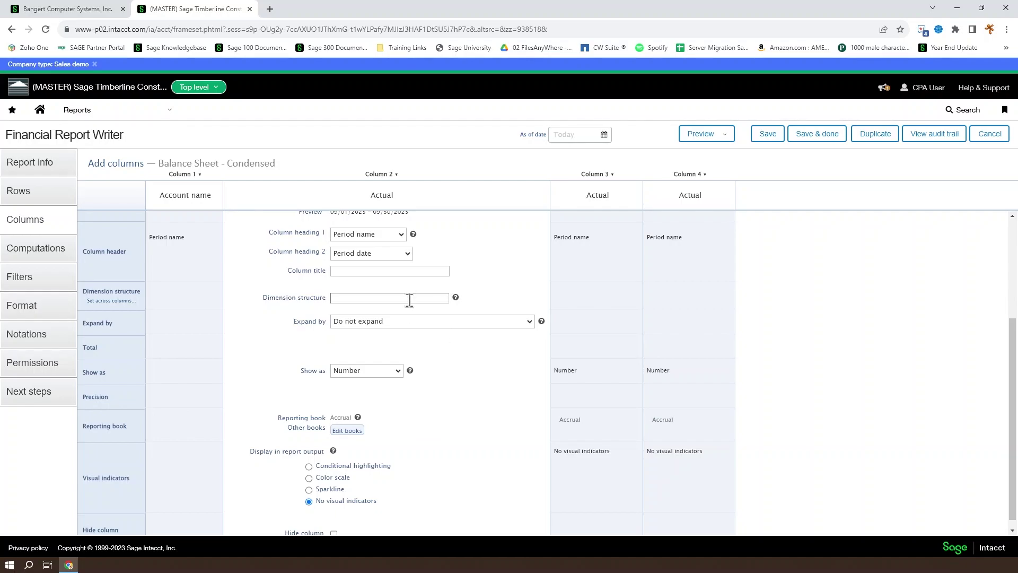
{"action": "left_click", "coordinate": [407, 324]}
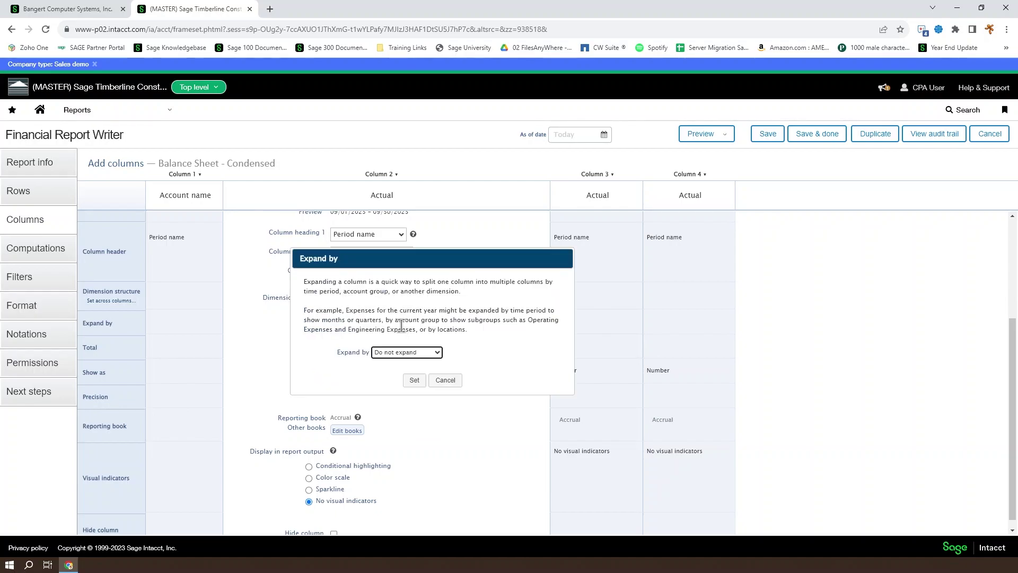
{"action": "left_click", "coordinate": [435, 352]}
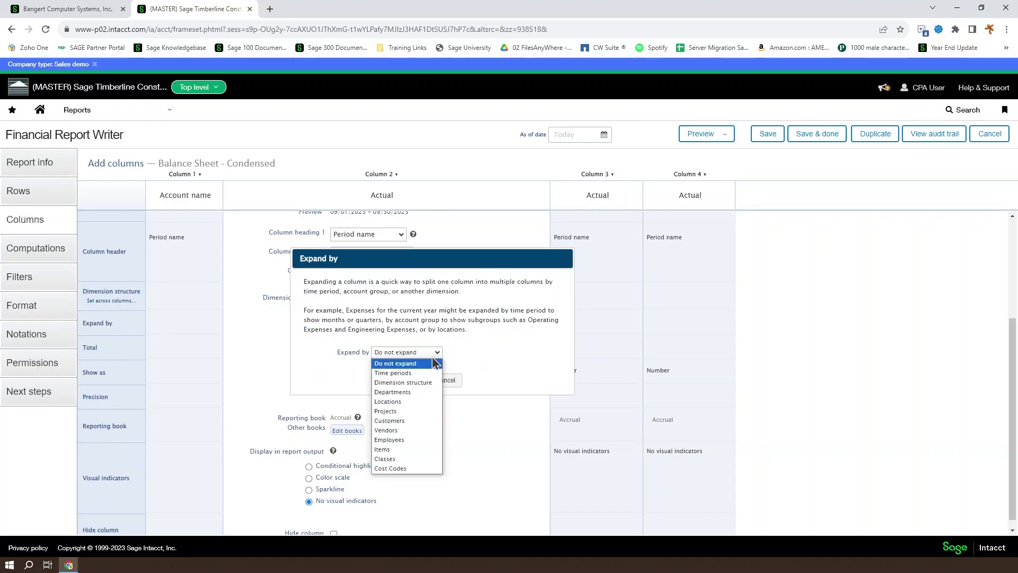
{"action": "left_click", "coordinate": [458, 381]}
{"action": "left_click", "coordinate": [452, 380]}
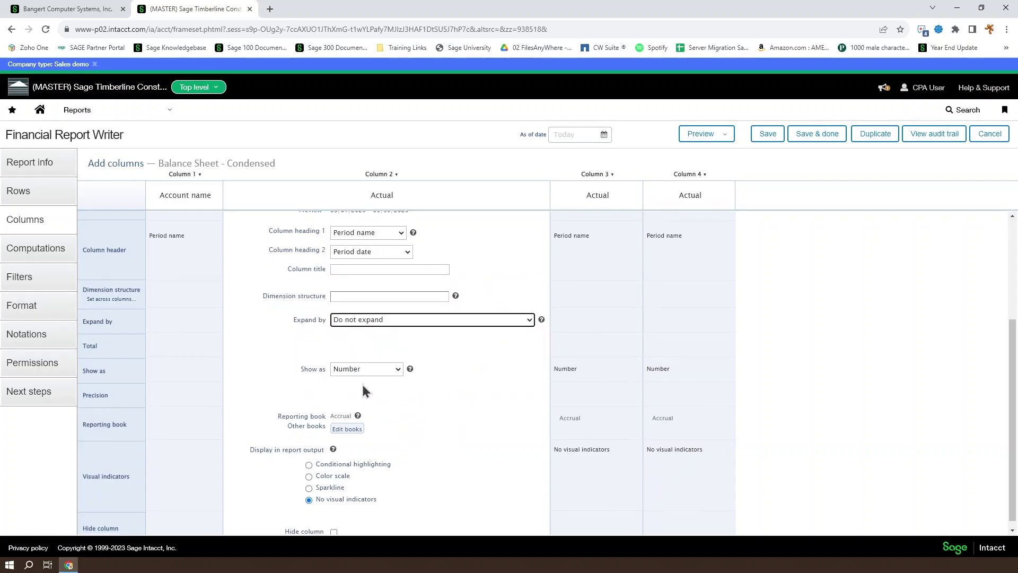
{"action": "left_click", "coordinate": [371, 362]}
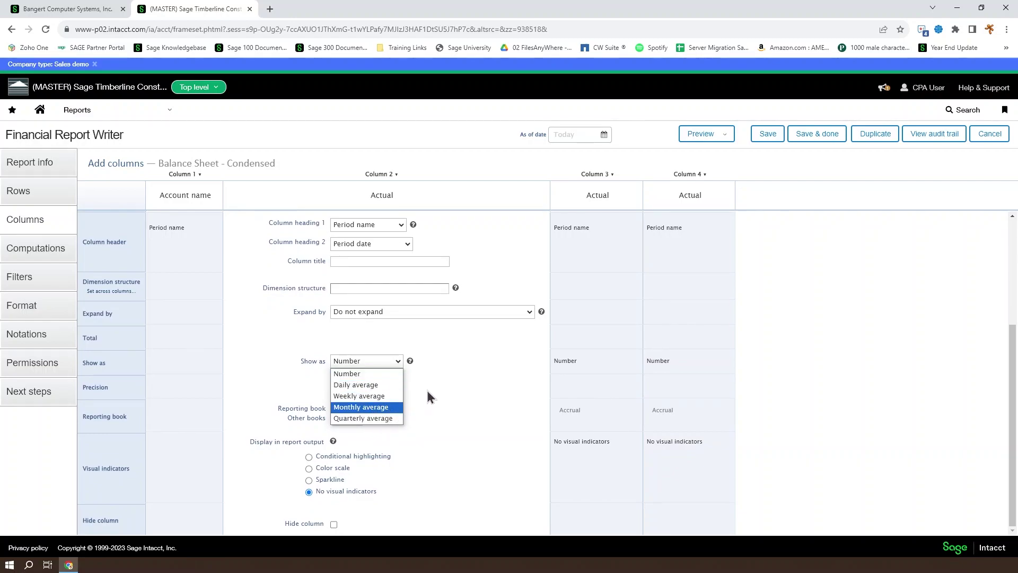
{"action": "left_click", "coordinate": [439, 362]}
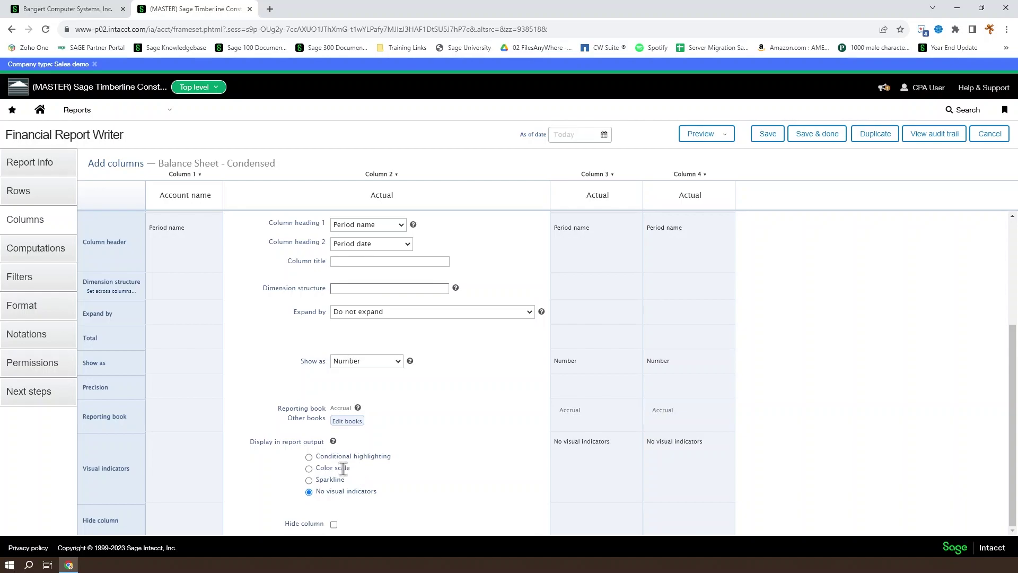
- Turn on conditional highlighting for Column 2, review its Is greater than rule, then discard the rules
{"action": "left_click", "coordinate": [309, 457]}
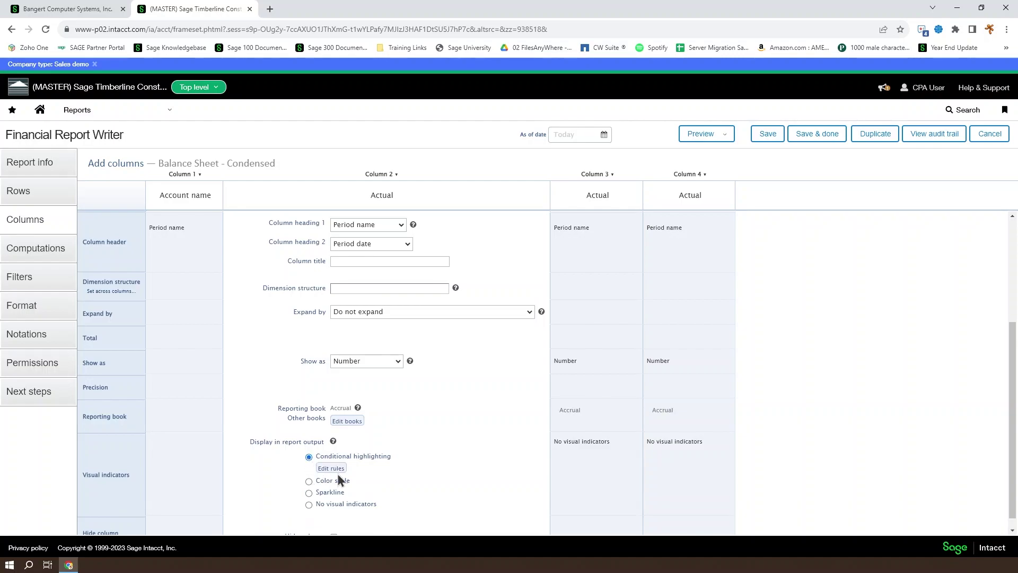
{"action": "left_click", "coordinate": [332, 468]}
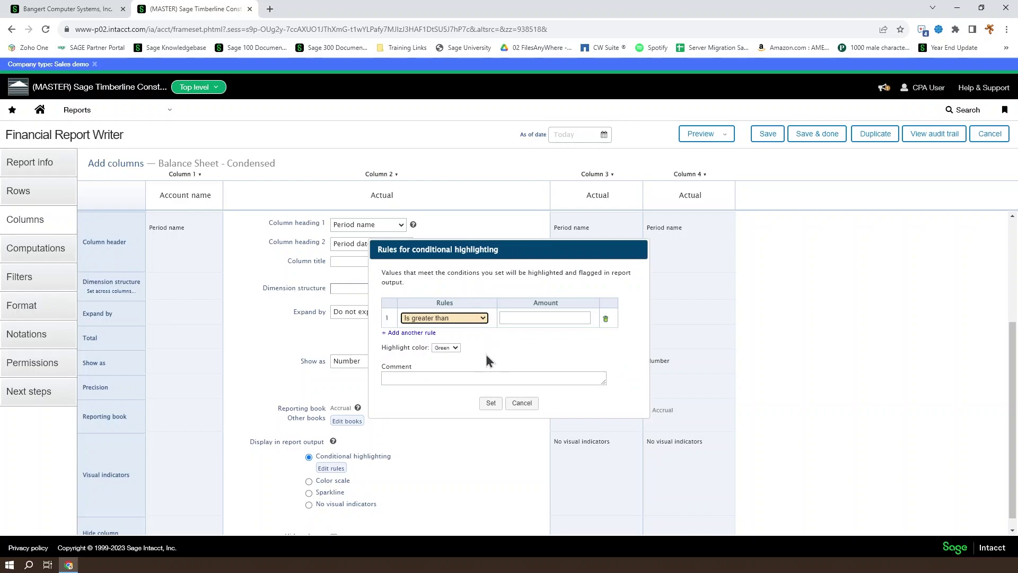
{"action": "left_click", "coordinate": [444, 318]}
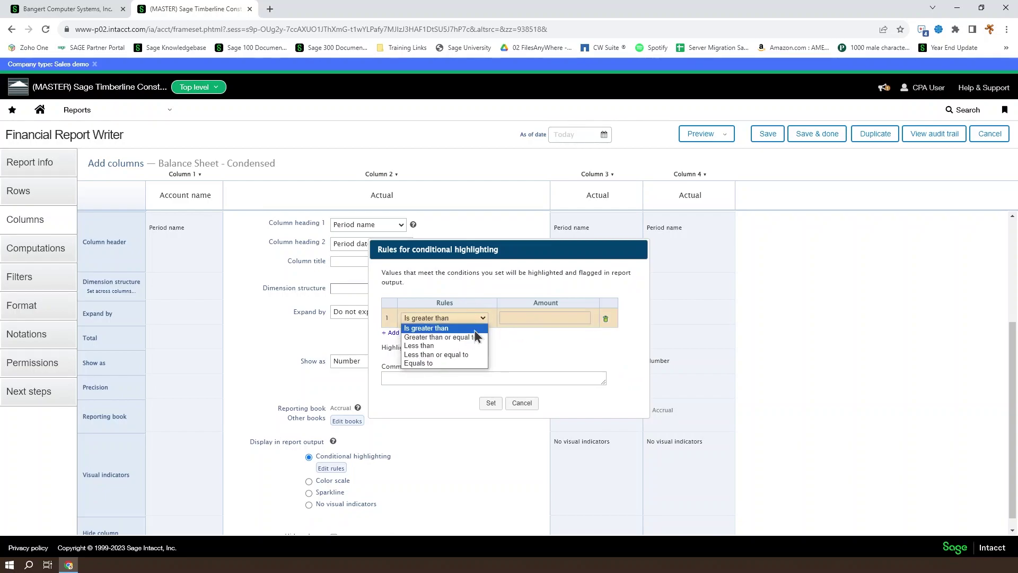
{"action": "left_click", "coordinate": [506, 351]}
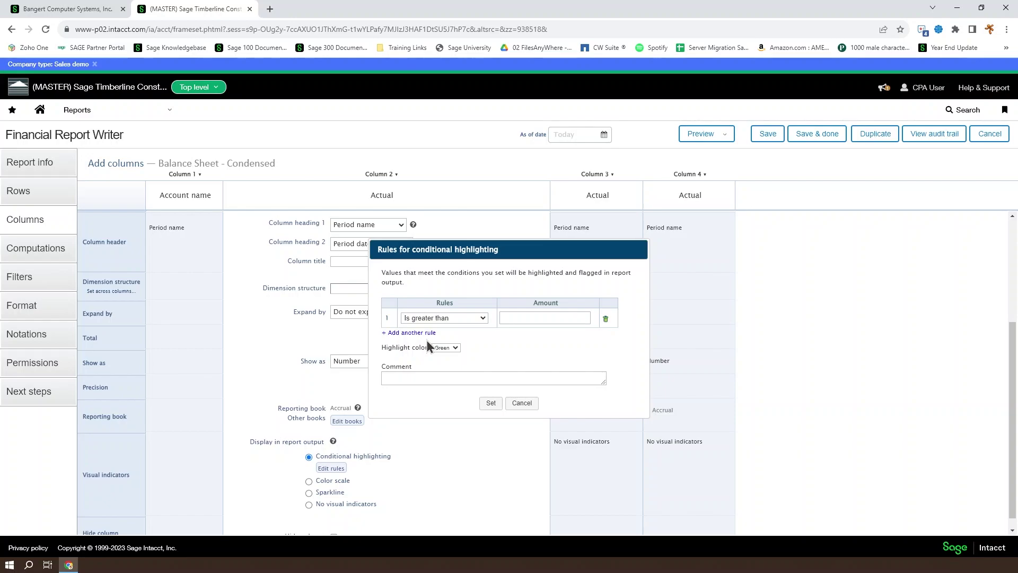
{"action": "left_click", "coordinate": [418, 379]}
{"action": "left_click", "coordinate": [517, 405]}
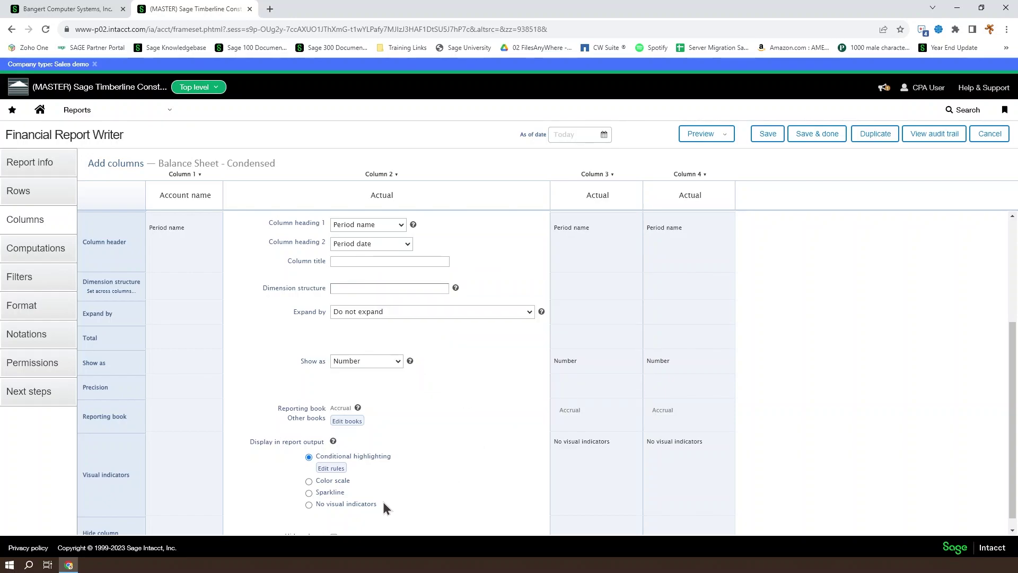
- Switch Column 2 to a color scale using a different color for values below a threshold
{"action": "left_click", "coordinate": [308, 482]}
{"action": "scroll", "coordinate": [357, 475], "scroll_direction": "down", "scroll_amount": 1}
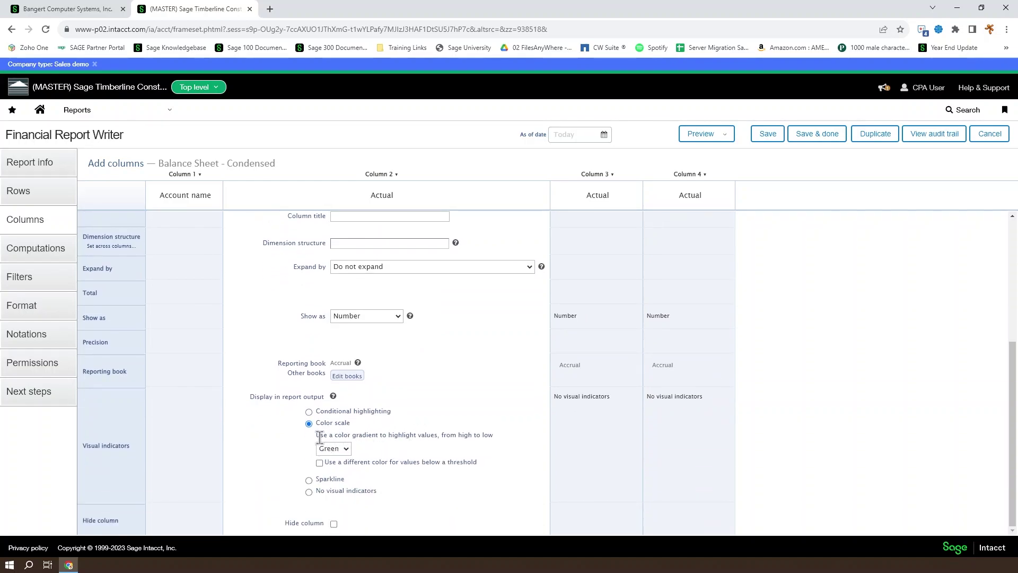
{"action": "left_click_drag", "start_coordinate": [320, 435], "coordinate": [528, 442]}
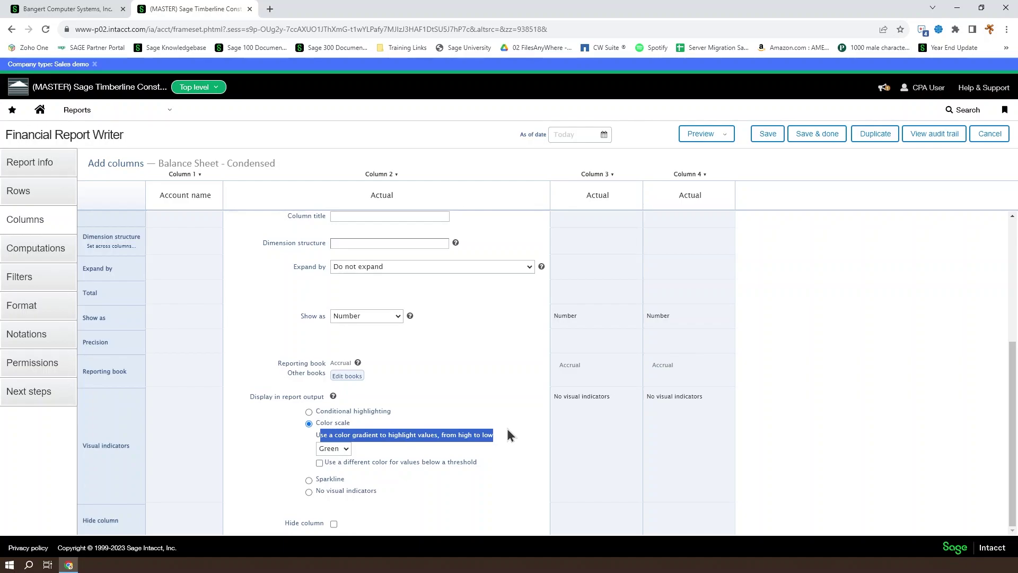
{"action": "left_click", "coordinate": [319, 463]}
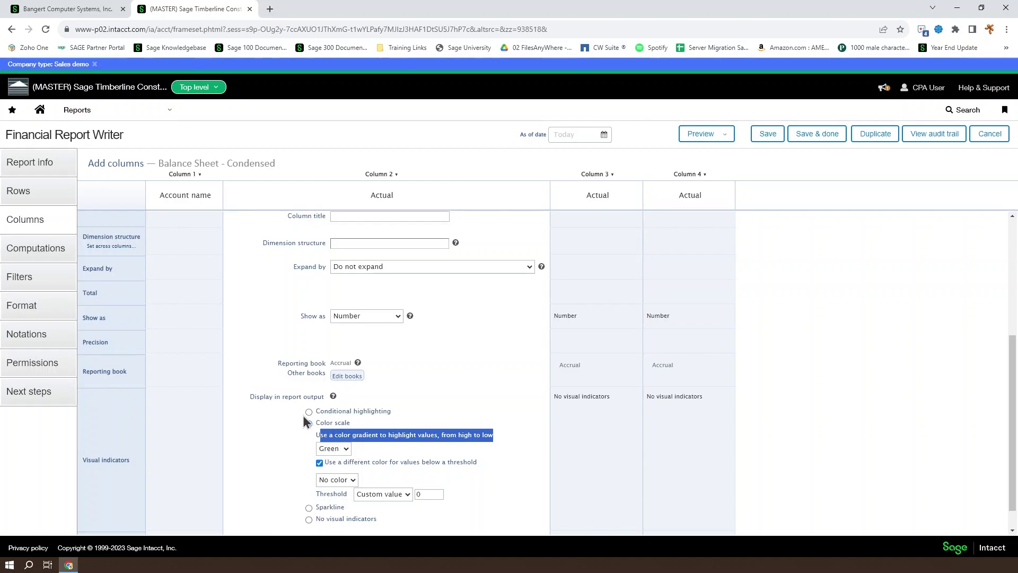
{"action": "scroll", "coordinate": [321, 483], "scroll_direction": "down", "scroll_amount": 1}
{"action": "left_click", "coordinate": [308, 480]}
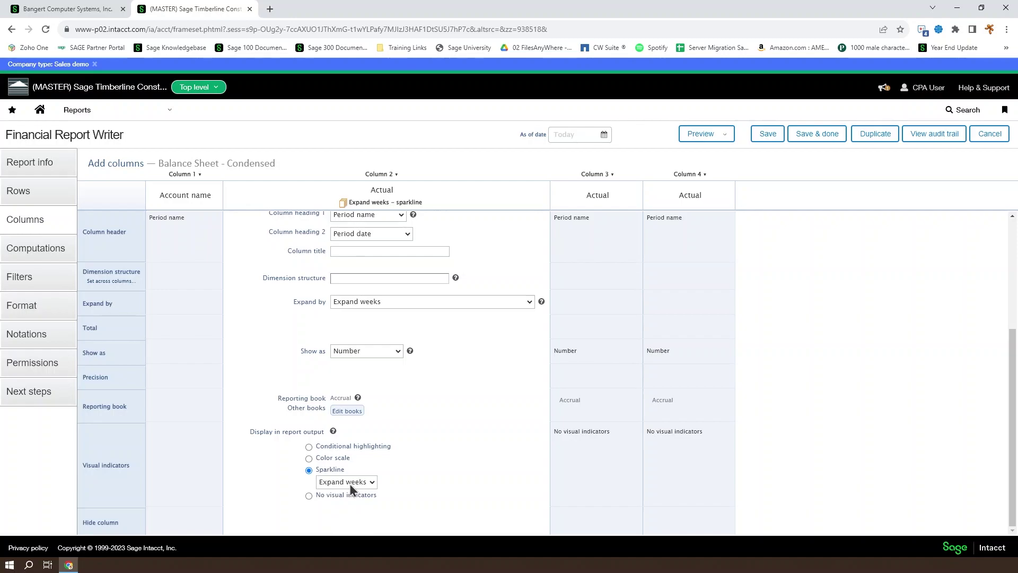
{"action": "left_click", "coordinate": [366, 482]}
{"action": "left_click", "coordinate": [367, 499]}
- Remove Column 2's visual indicators, set expansion to Do not expand, and leave the column unhidden
{"action": "left_click", "coordinate": [308, 495]}
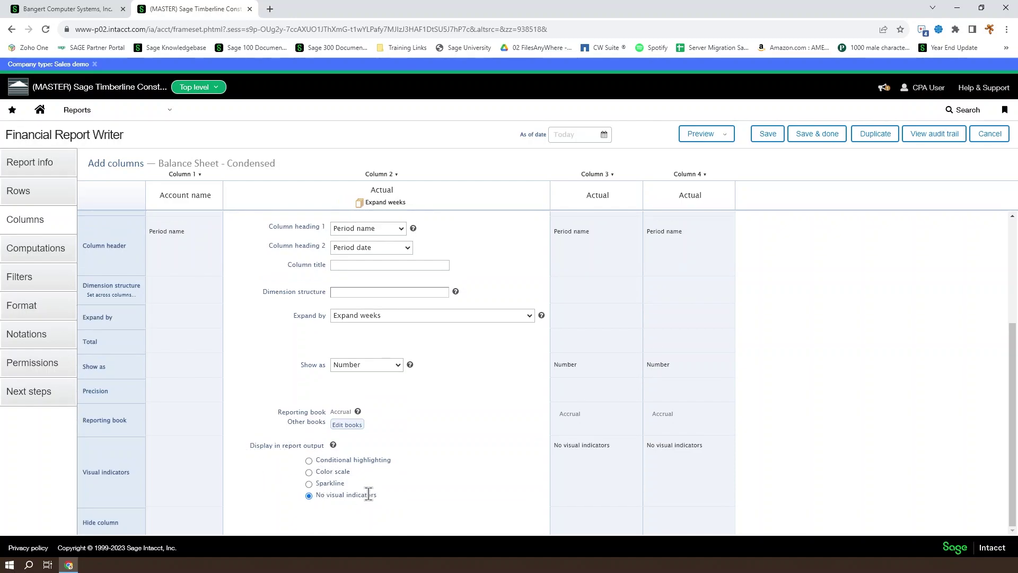
{"action": "left_click", "coordinate": [399, 316]}
{"action": "left_click", "coordinate": [397, 339]}
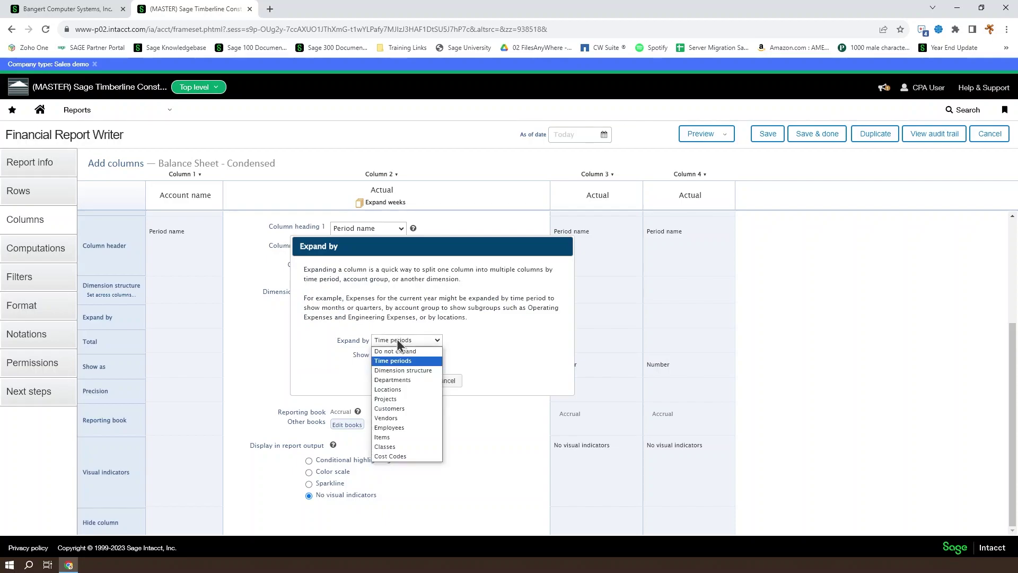
{"action": "left_click", "coordinate": [393, 351]}
{"action": "left_click", "coordinate": [411, 378]}
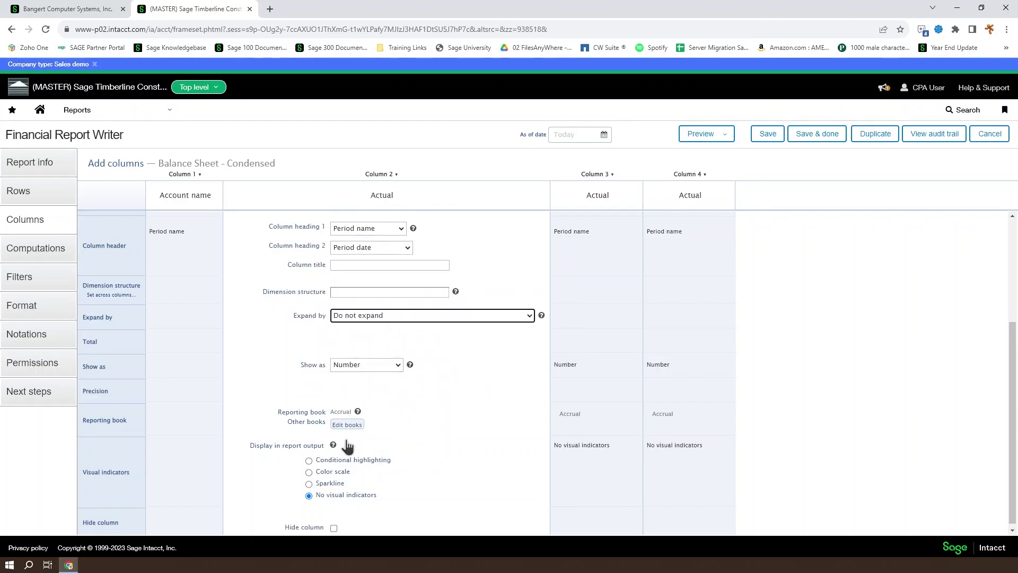
{"action": "left_click", "coordinate": [334, 529]}
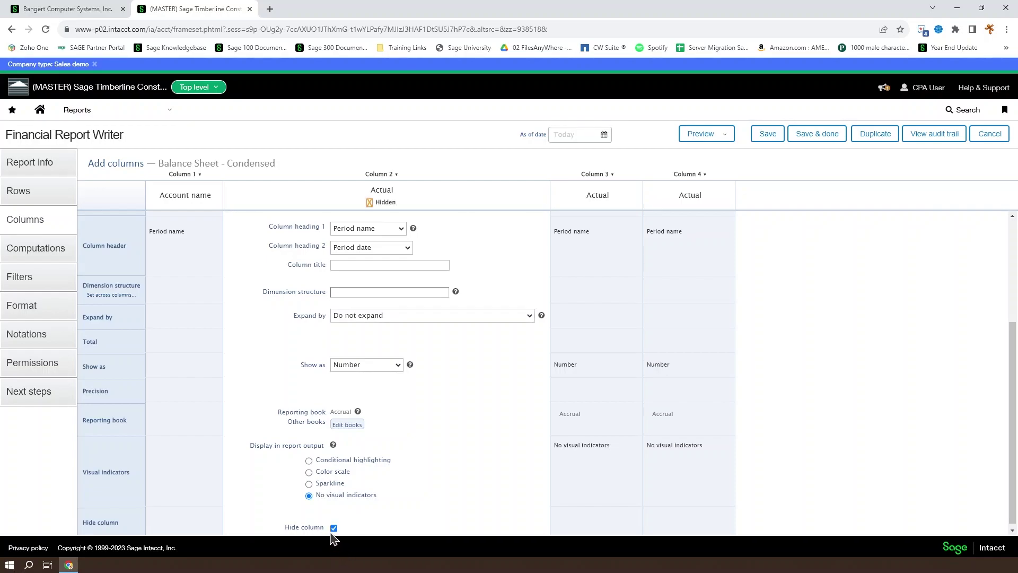
{"action": "left_click", "coordinate": [333, 529]}
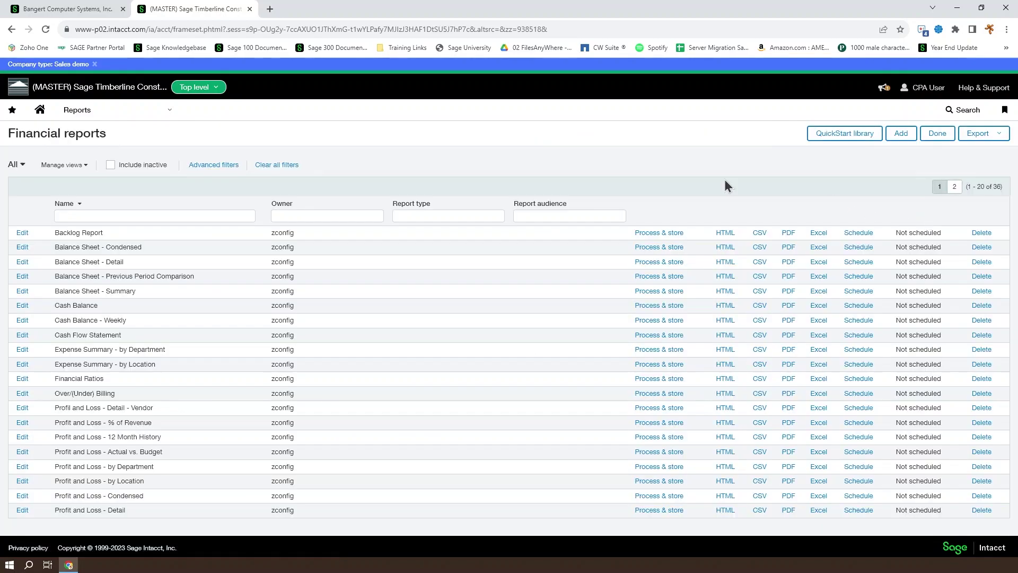
- From page 2 of Financial reports, edit Project Overview and show its column definitions
{"action": "left_click", "coordinate": [953, 188]}
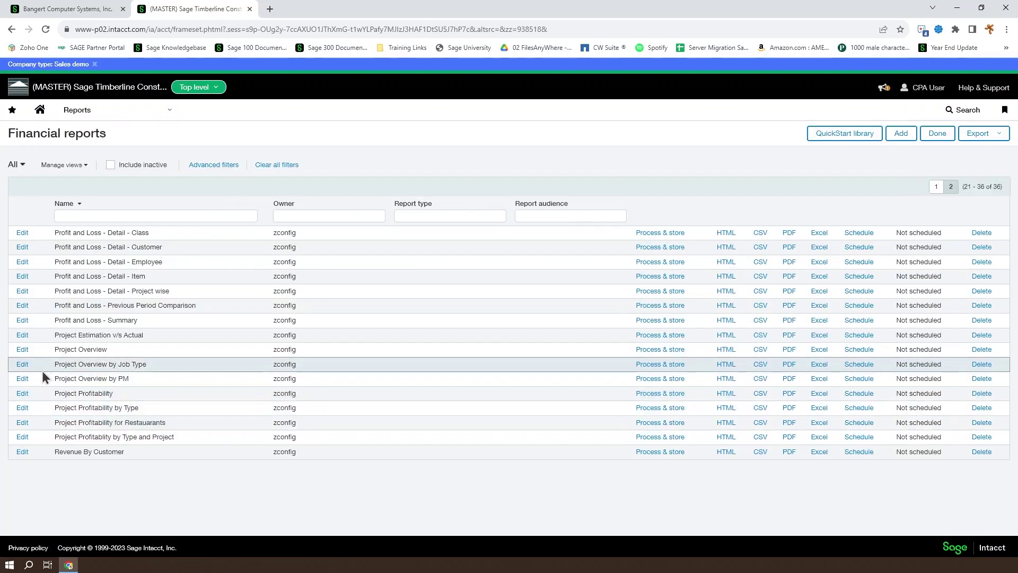
{"action": "left_click", "coordinate": [24, 350]}
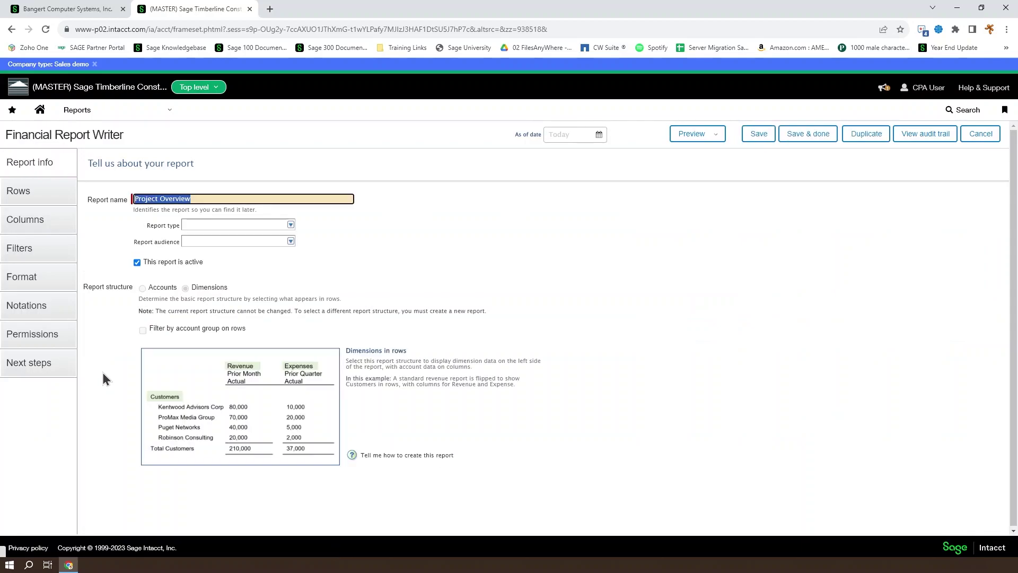
{"action": "left_click", "coordinate": [31, 266]}
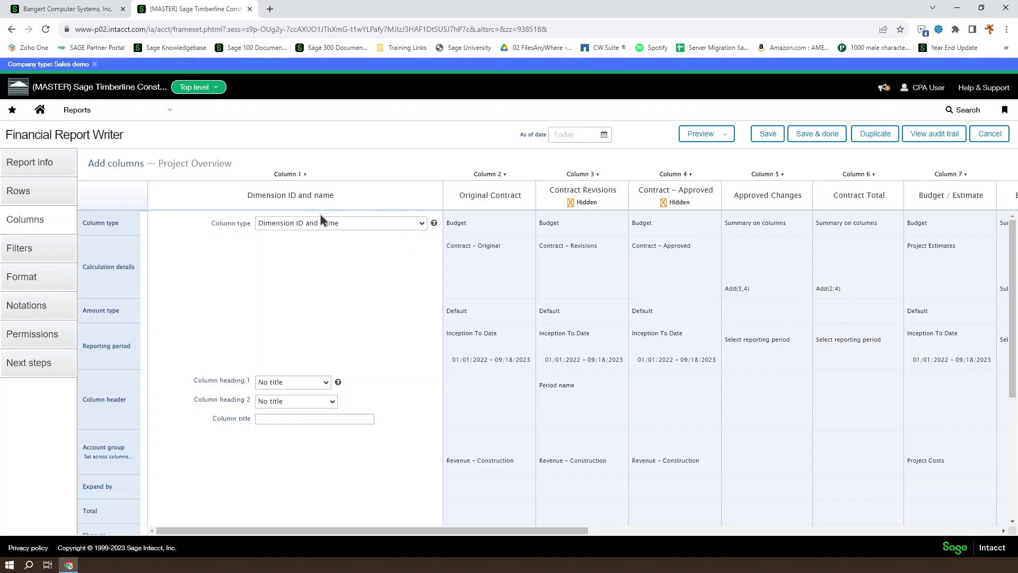
- Keep Column 1's type as Dimension ID and name
{"action": "left_click", "coordinate": [418, 224]}
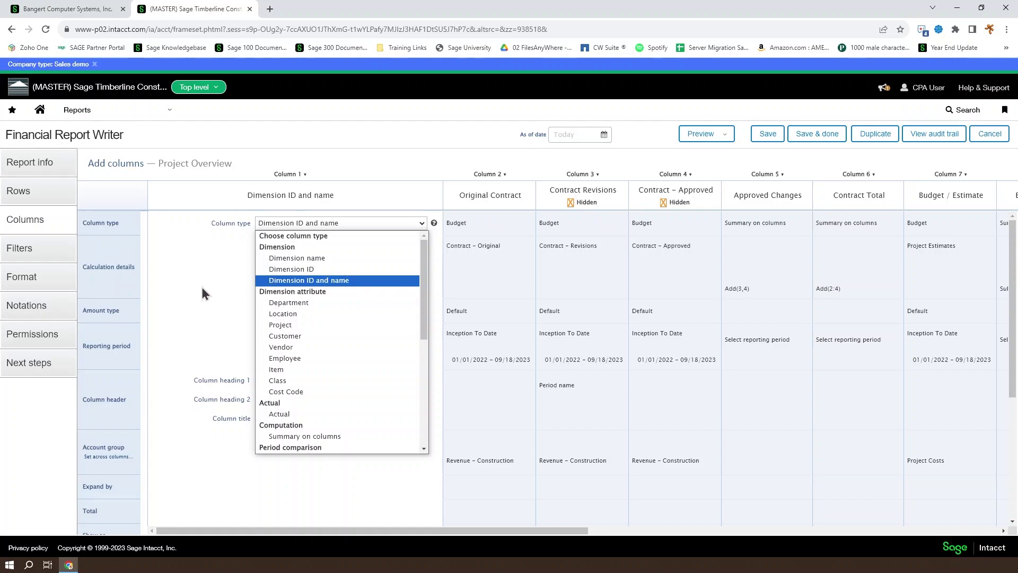
{"action": "left_click", "coordinate": [200, 308]}
{"action": "scroll", "coordinate": [200, 312], "scroll_direction": "down", "scroll_amount": 4}
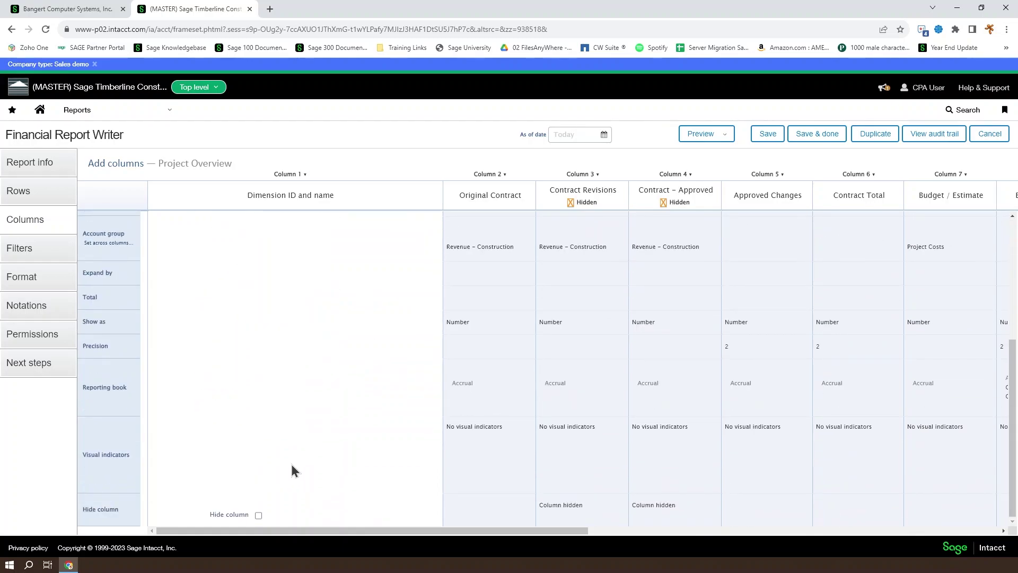
- Open Column 2, Original Contract, and keep its column type as Budget
{"action": "left_click", "coordinate": [477, 268]}
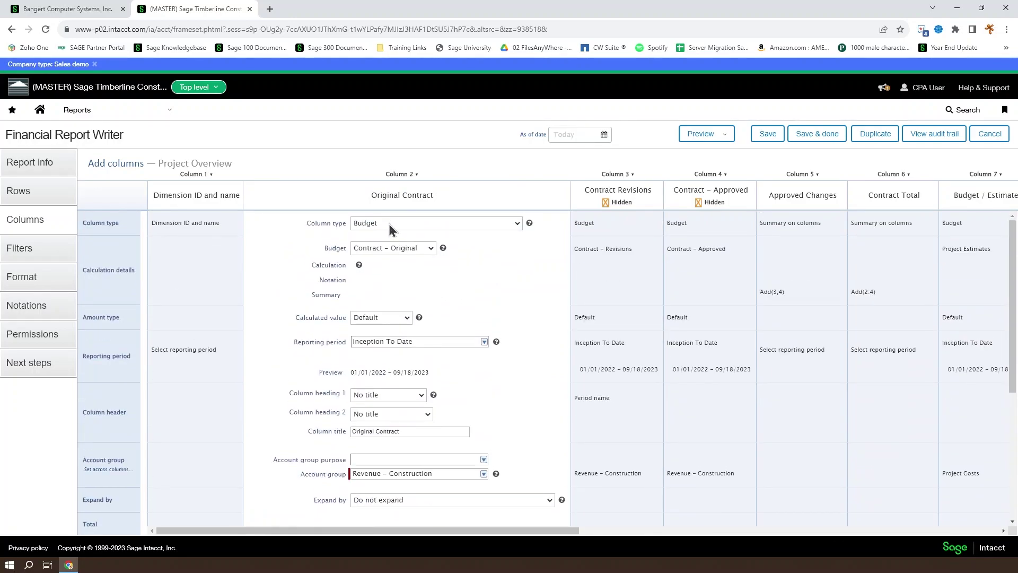
{"action": "left_click", "coordinate": [389, 224]}
{"action": "scroll", "coordinate": [431, 349], "scroll_direction": "up", "scroll_amount": 2}
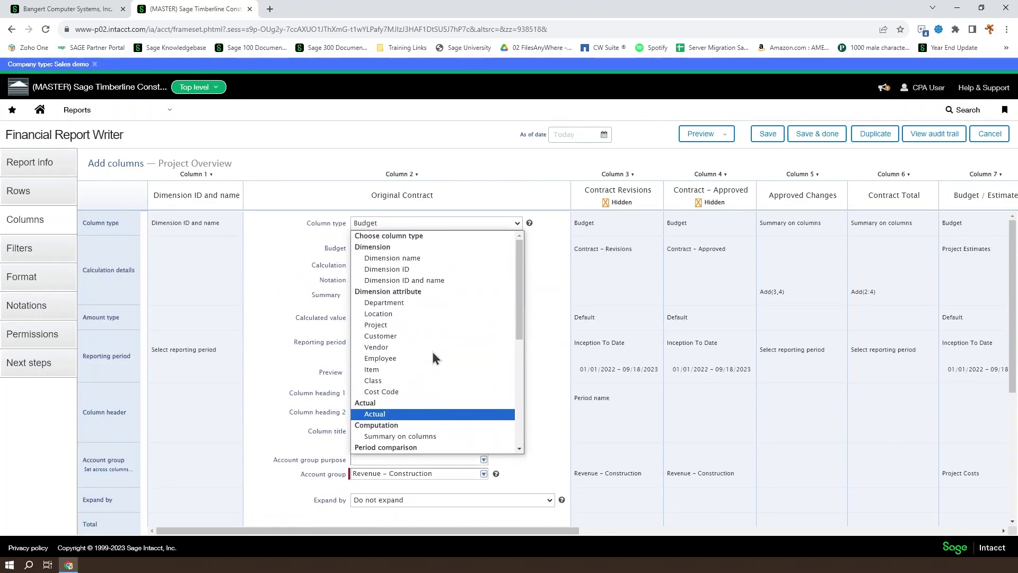
{"action": "scroll", "coordinate": [431, 349], "scroll_direction": "down", "scroll_amount": 8}
{"action": "scroll", "coordinate": [431, 351], "scroll_direction": "up", "scroll_amount": 8}
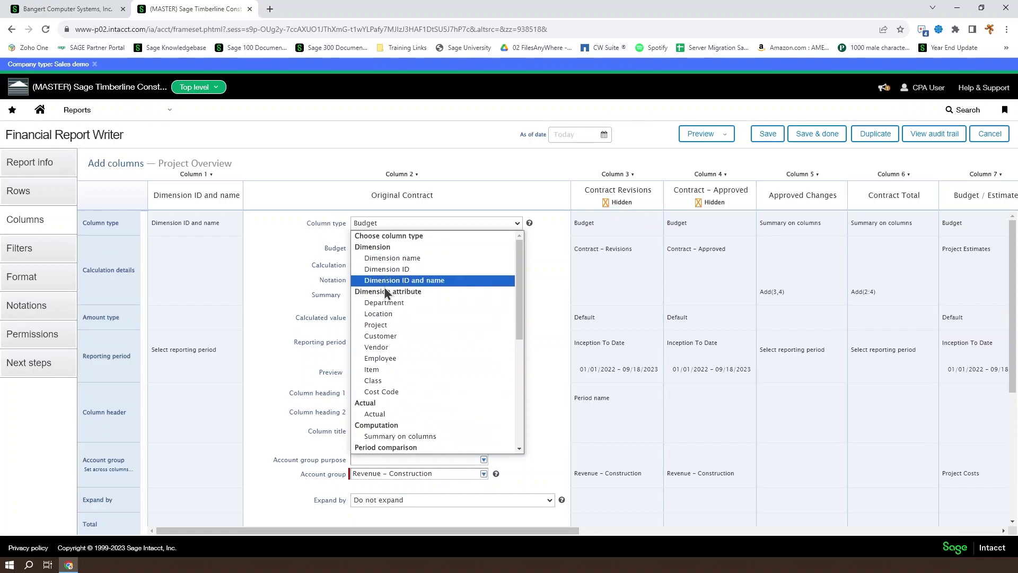
{"action": "scroll", "coordinate": [409, 380], "scroll_direction": "down", "scroll_amount": 6}
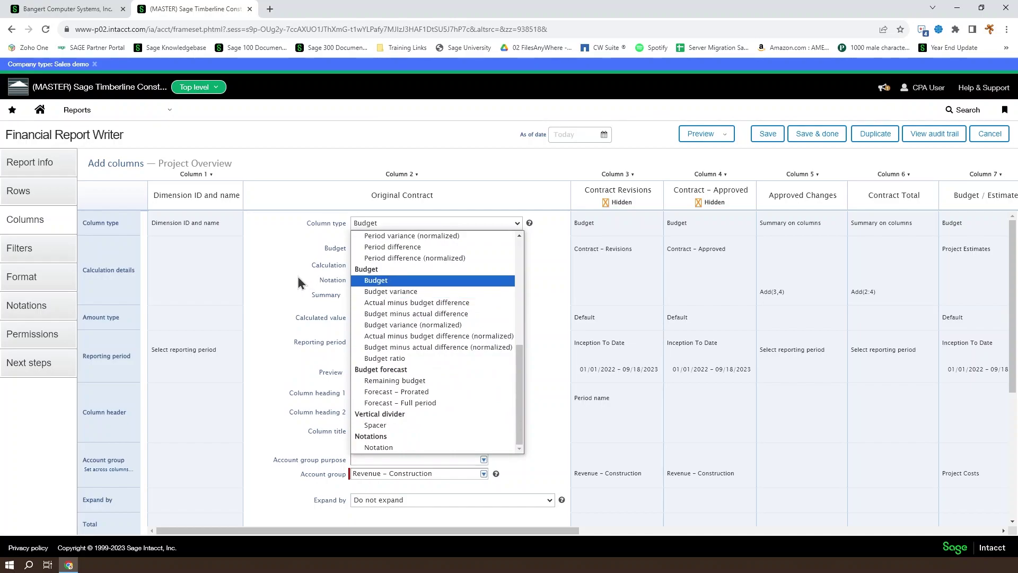
{"action": "left_click", "coordinate": [279, 285]}
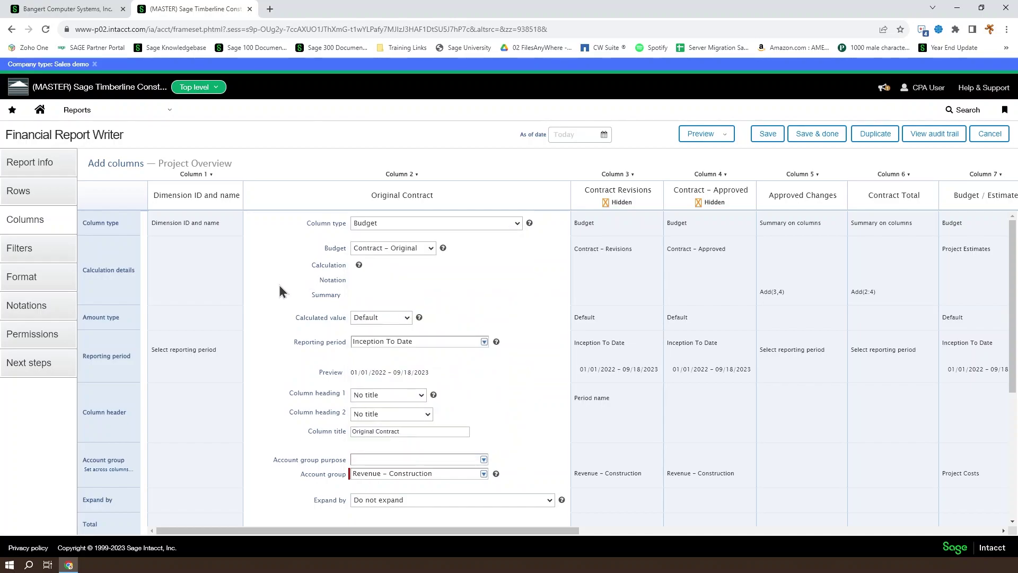
{"action": "left_click", "coordinate": [427, 249]}
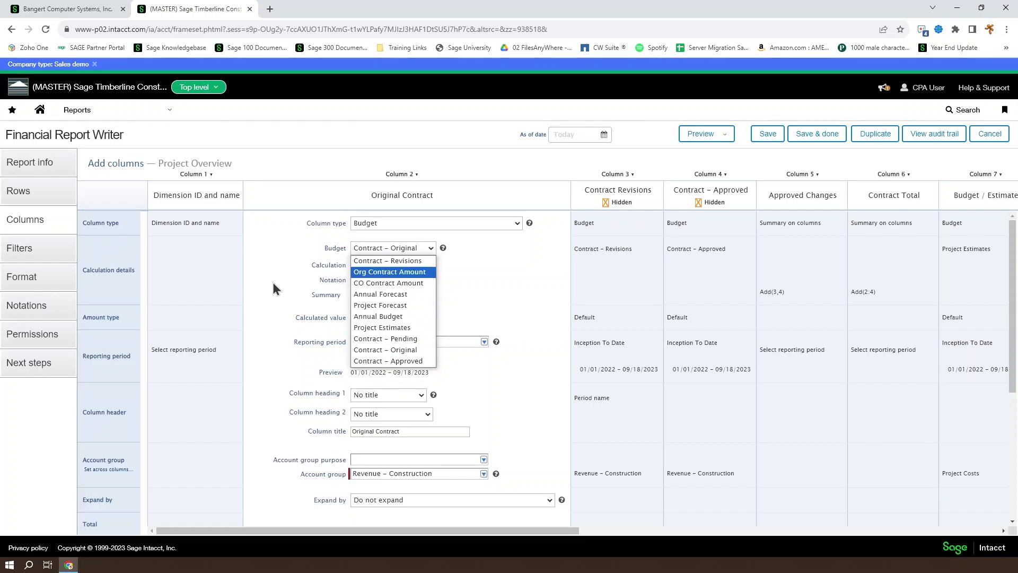
{"action": "left_click", "coordinate": [392, 247]}
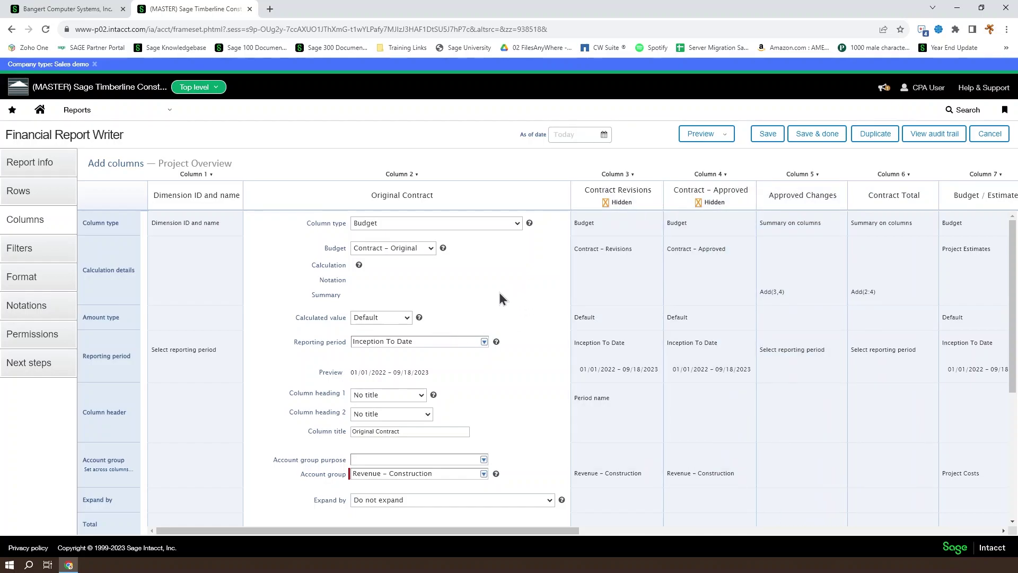
{"action": "scroll", "coordinate": [415, 304], "scroll_direction": "down", "scroll_amount": 1}
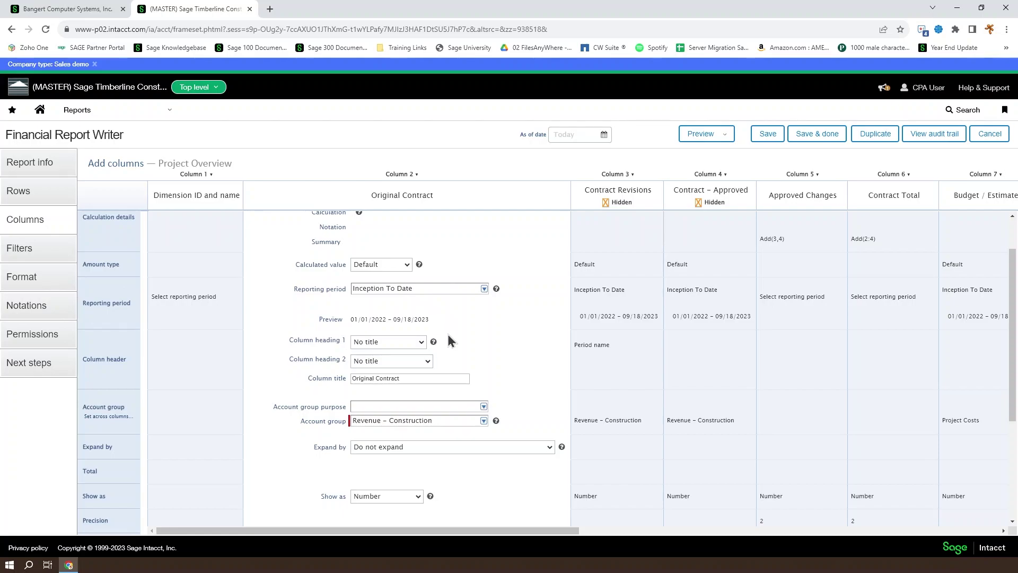
{"action": "left_click", "coordinate": [428, 377]}
{"action": "left_click", "coordinate": [445, 199]}
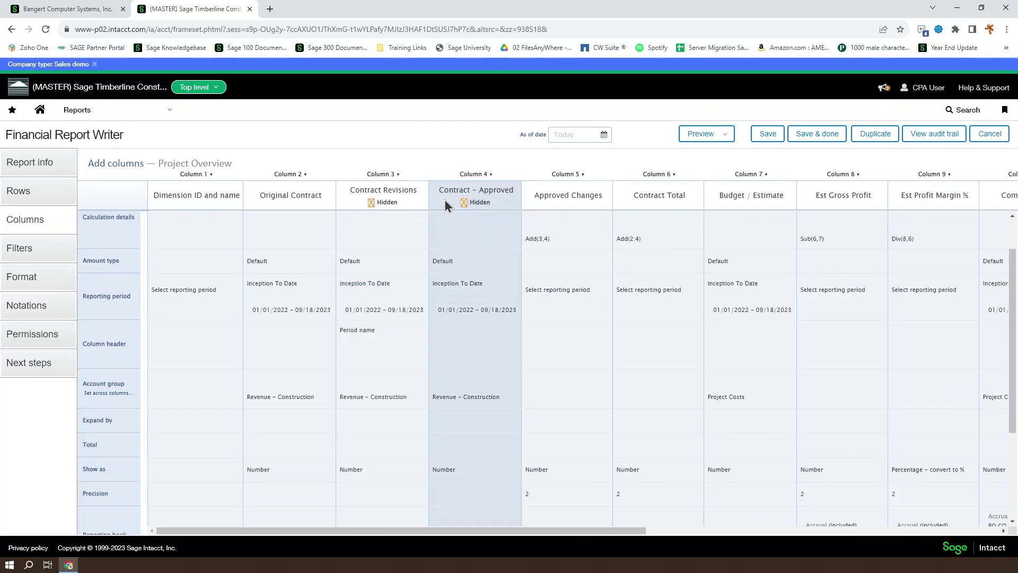
{"action": "left_click", "coordinate": [267, 195]}
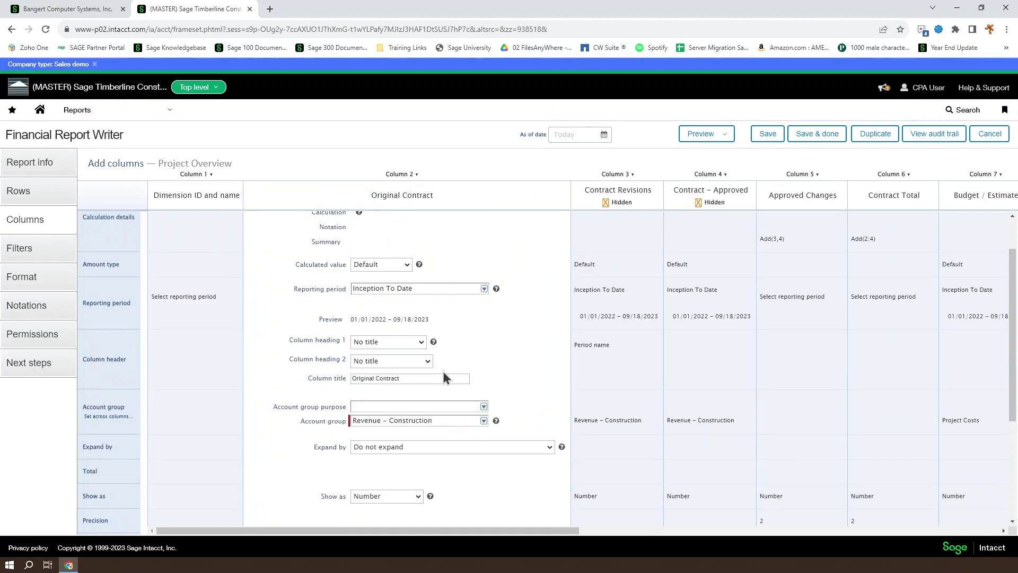
{"action": "scroll", "coordinate": [425, 380], "scroll_direction": "down", "scroll_amount": 3}
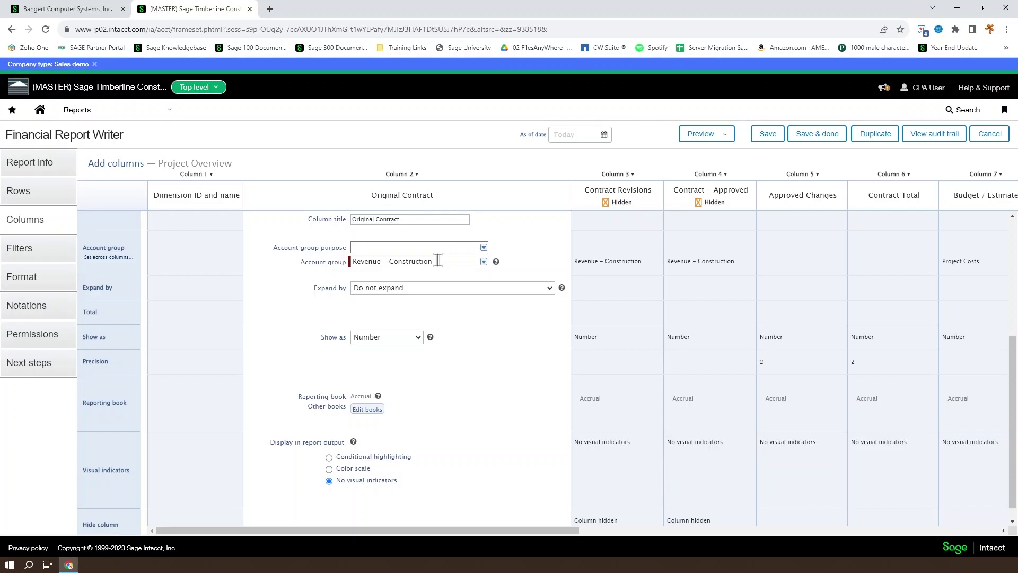
{"action": "scroll", "coordinate": [435, 268], "scroll_direction": "up", "scroll_amount": 4}
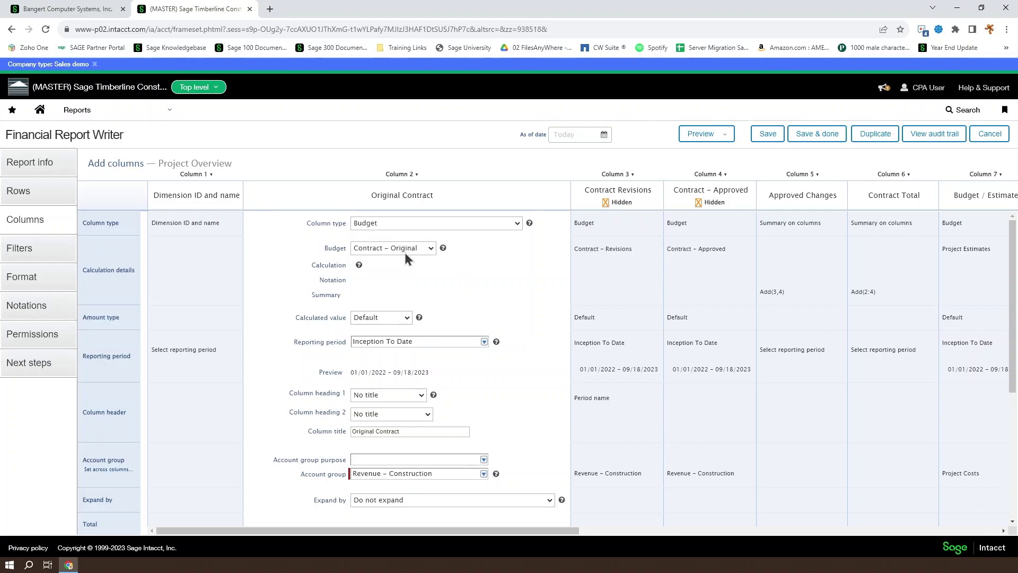
{"action": "scroll", "coordinate": [419, 255], "scroll_direction": "down", "scroll_amount": 5}
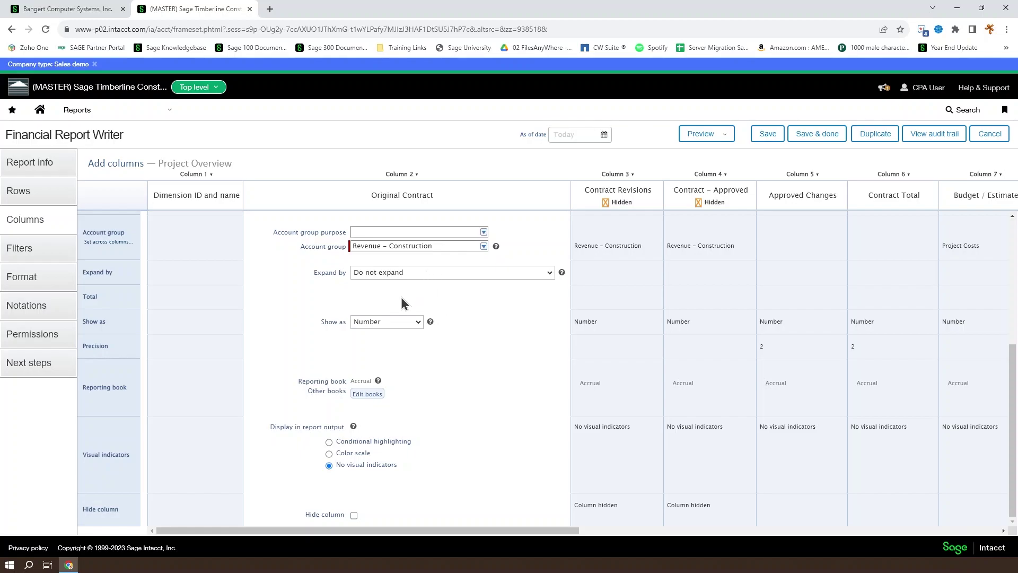
{"action": "left_click", "coordinate": [398, 323]}
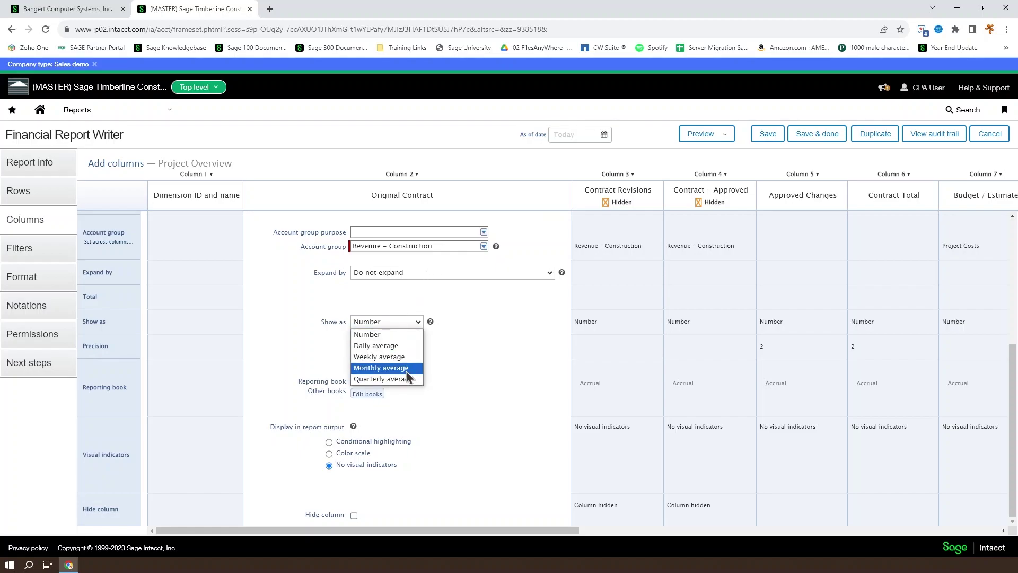
{"action": "left_click", "coordinate": [436, 484]}
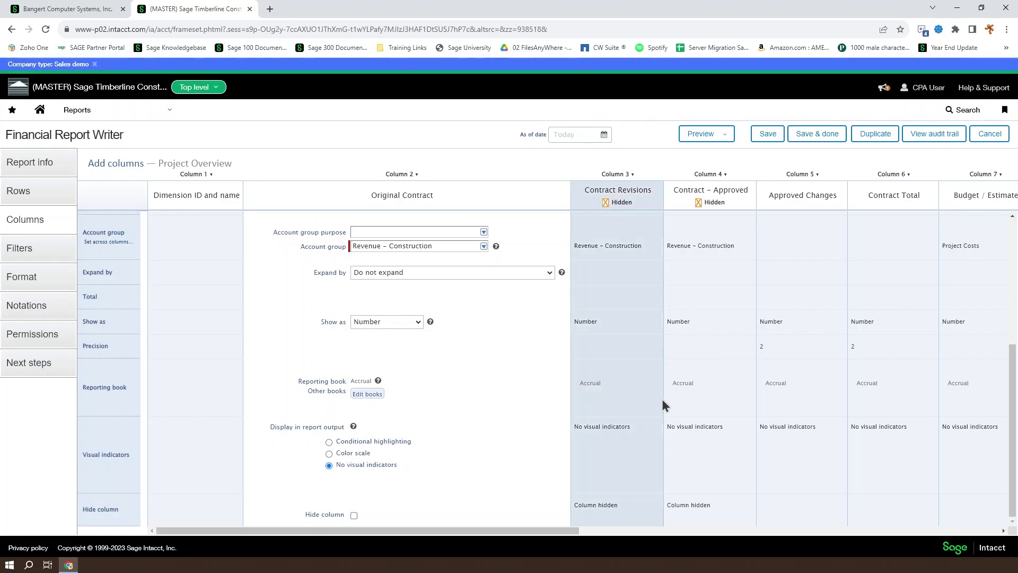
{"action": "scroll", "coordinate": [657, 323], "scroll_direction": "up", "scroll_amount": 5}
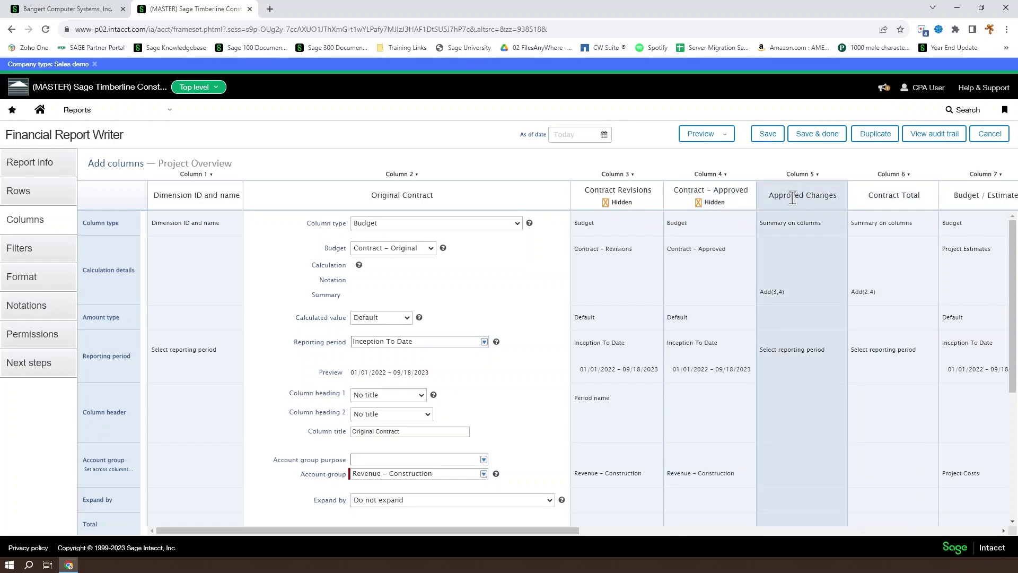
- Open Column 5, Approved Changes, showing its Summary on columns formula Add(3,4)
{"action": "left_click", "coordinate": [786, 284]}
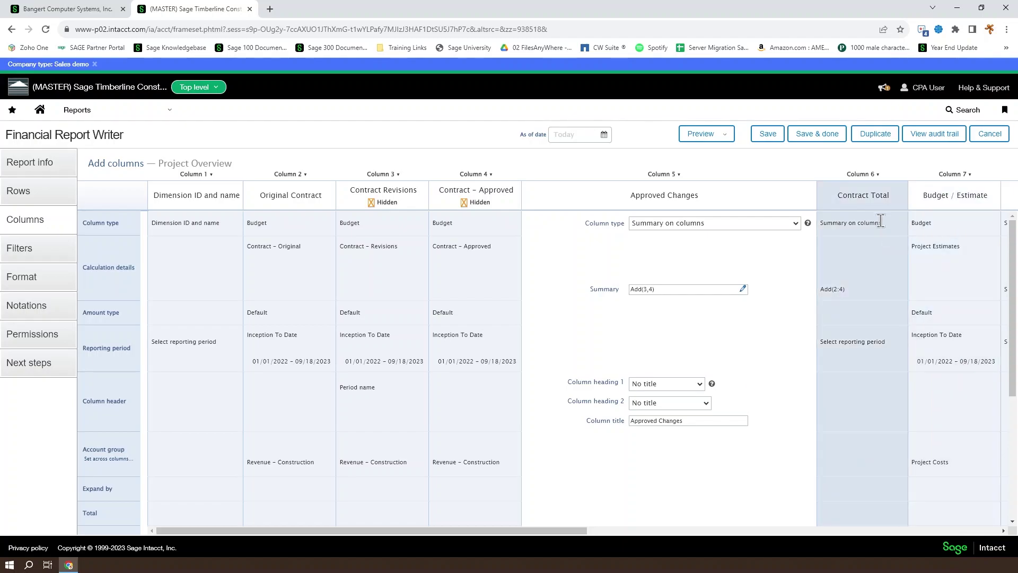
{"action": "left_click", "coordinate": [870, 255]}
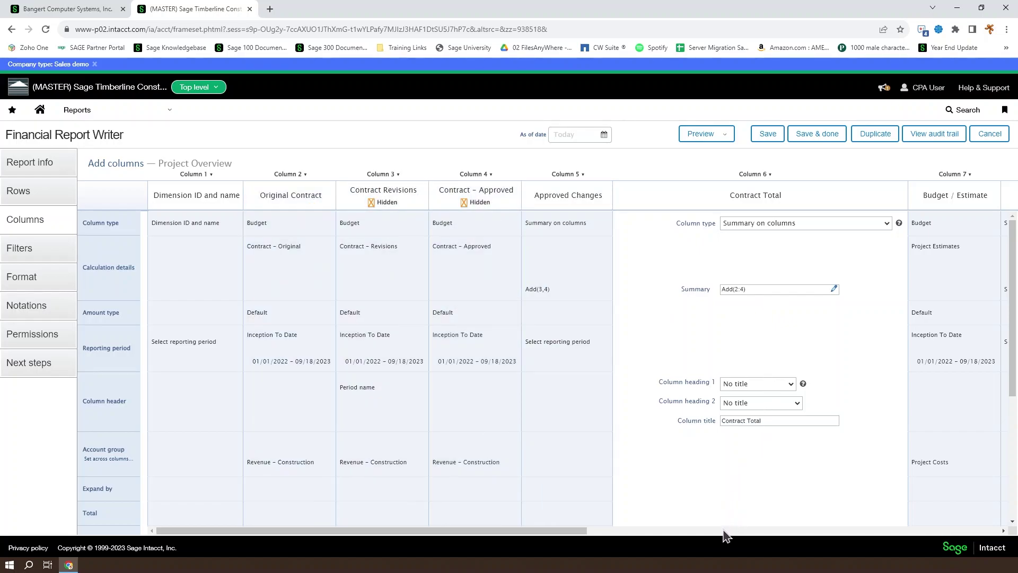
{"action": "left_click_drag", "start_coordinate": [546, 530], "coordinate": [810, 530]}
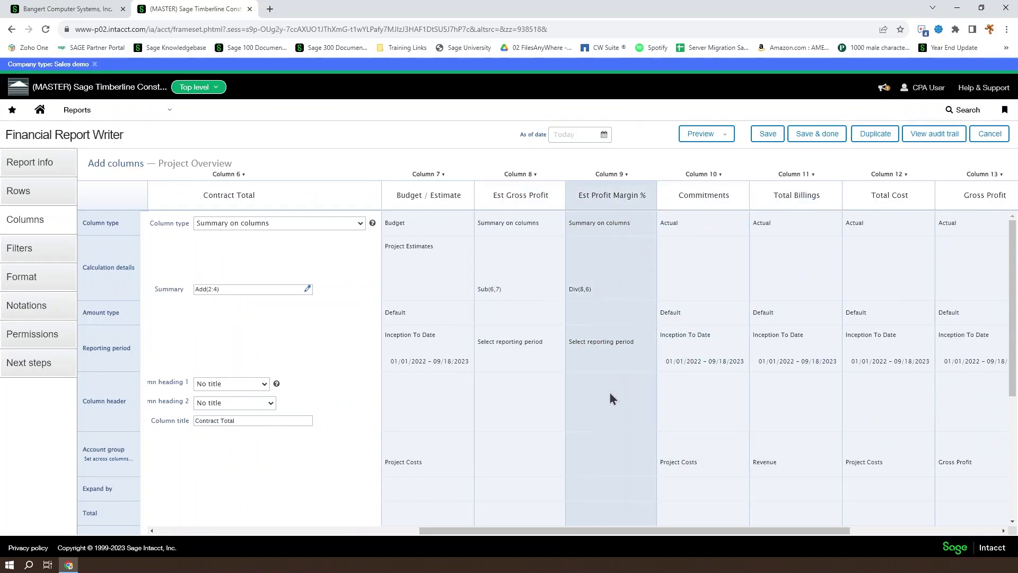
{"action": "left_click", "coordinate": [517, 173]}
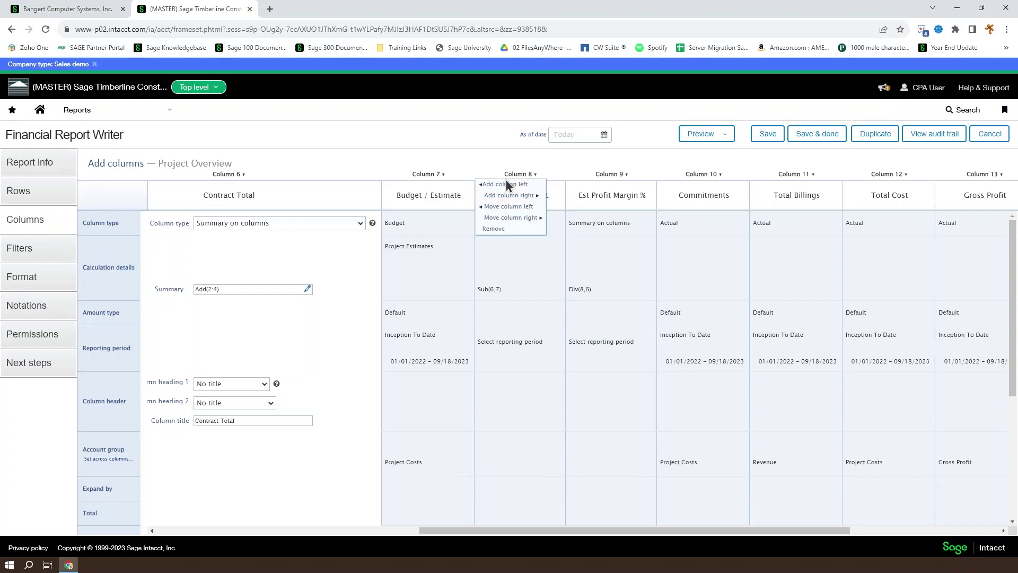
{"action": "left_click", "coordinate": [484, 291]}
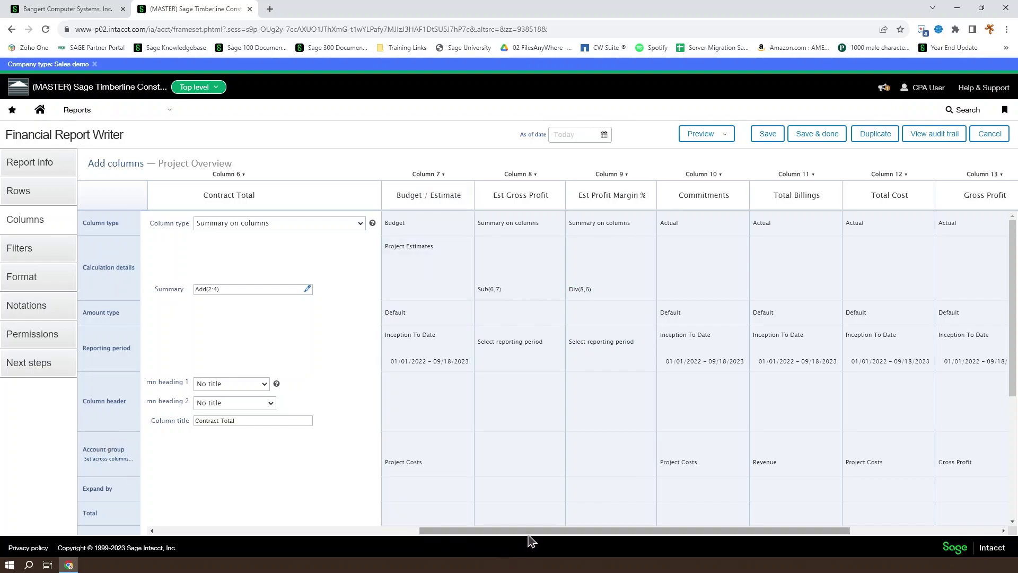
{"action": "left_click_drag", "start_coordinate": [528, 530], "coordinate": [180, 516]}
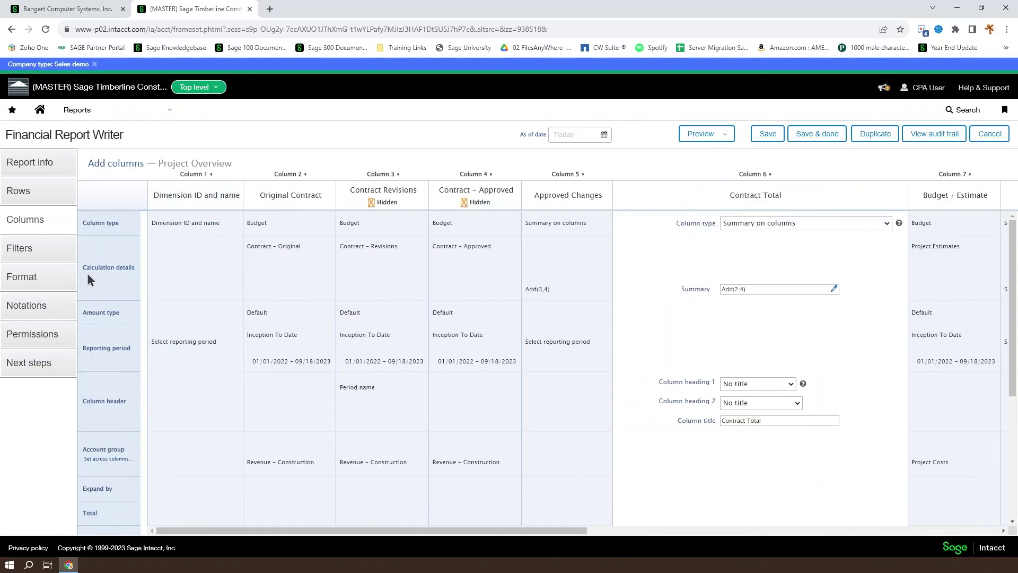